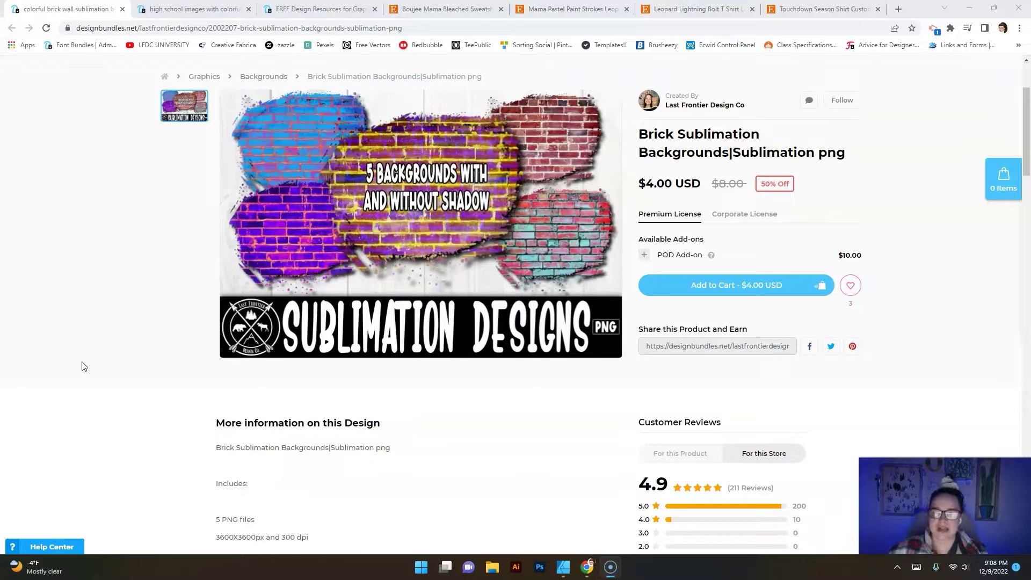
Compare the High school Freshman and Brick design pages, then show the Boujee Mama sweatshirt listing.
click(151, 303)
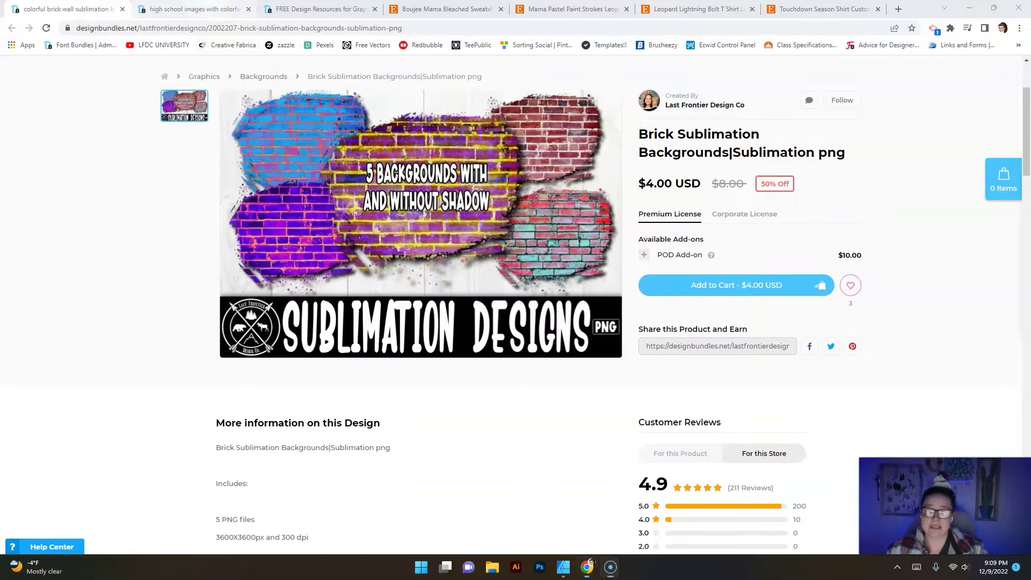
click(194, 9)
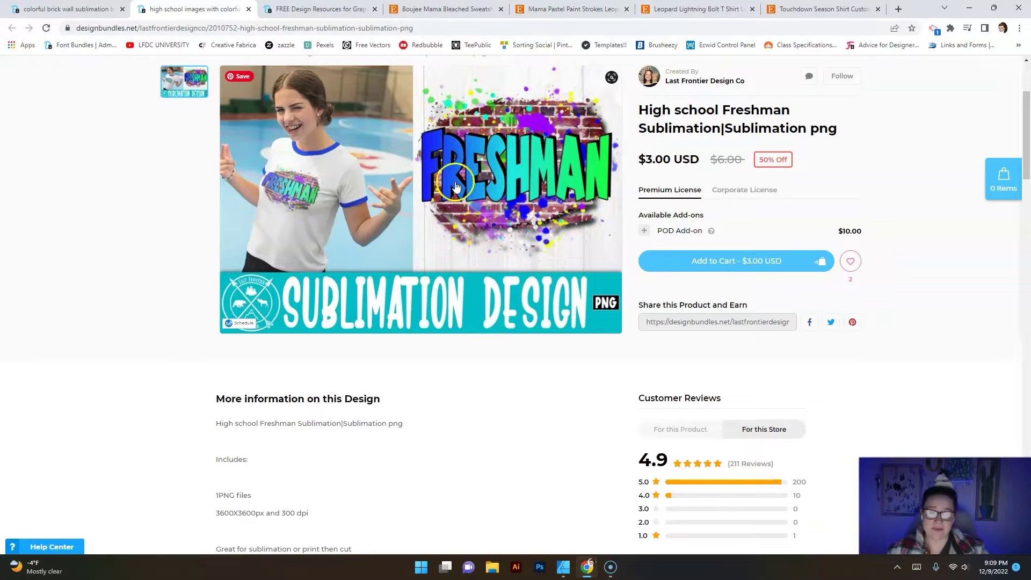
click(70, 9)
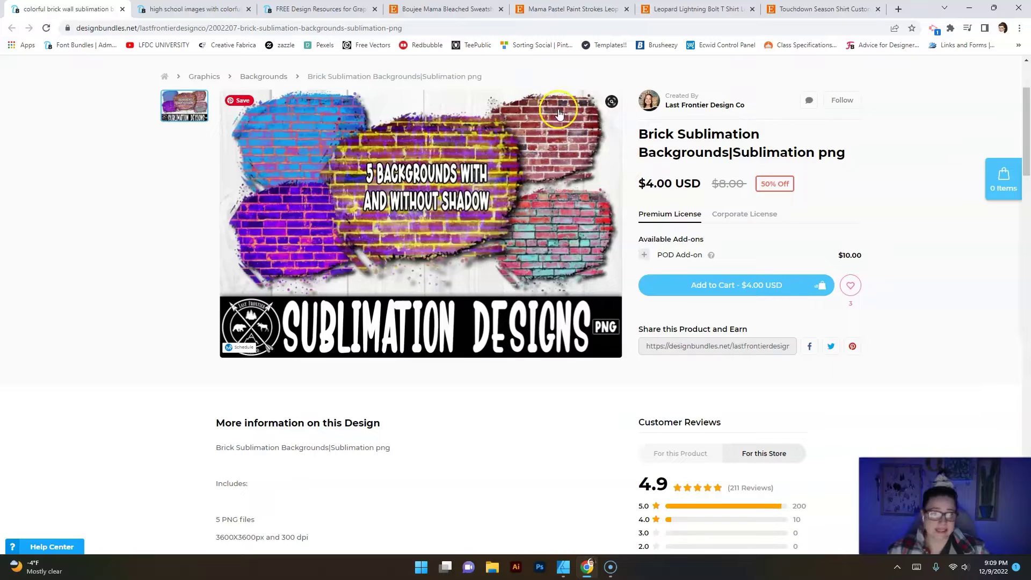
click(191, 9)
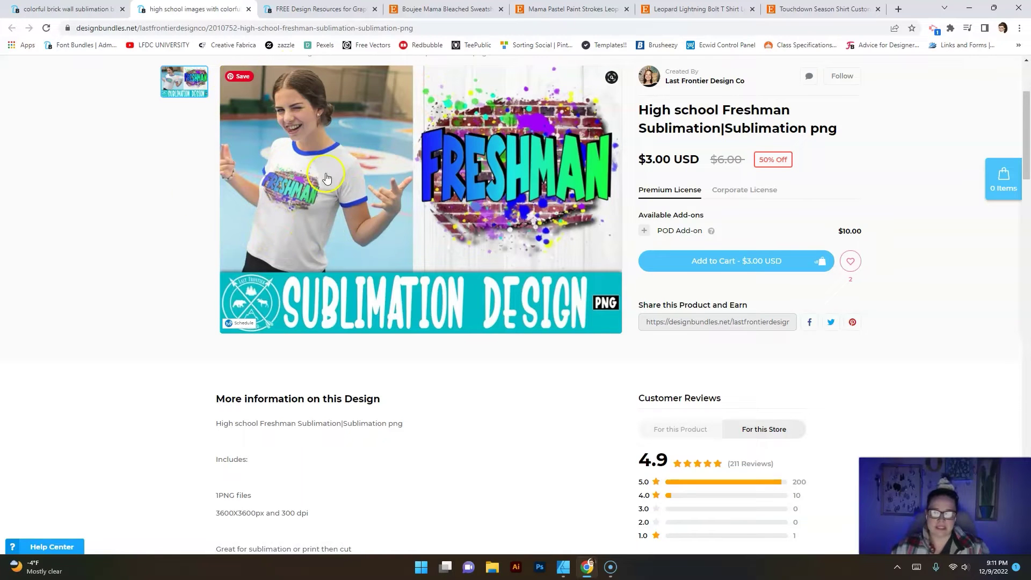
key(ctrl+4)
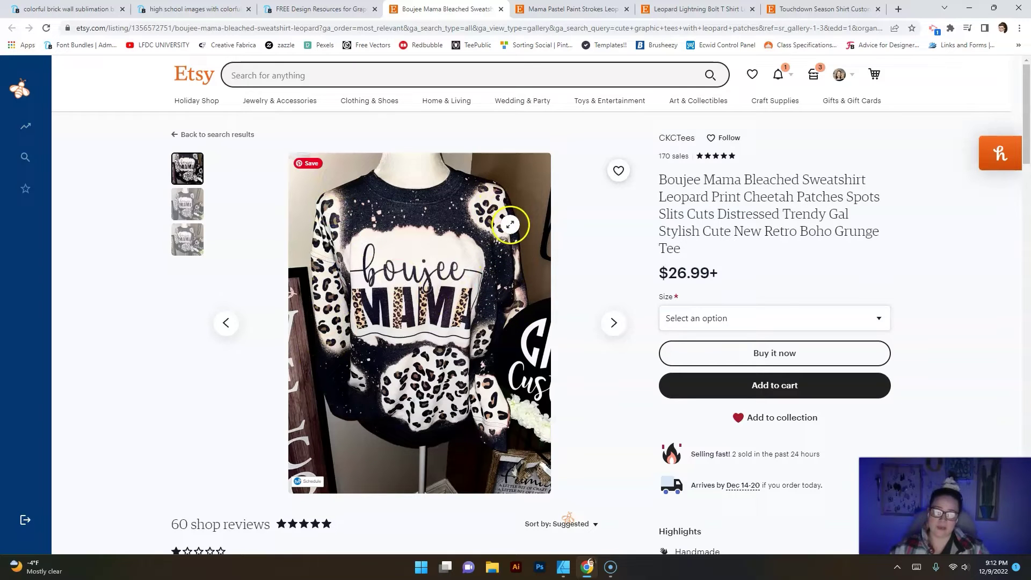
Check the brick backgrounds and Boujee Mama listing, then show the Mama Pastel Paint Strokes listing.
key(ctrl+1)
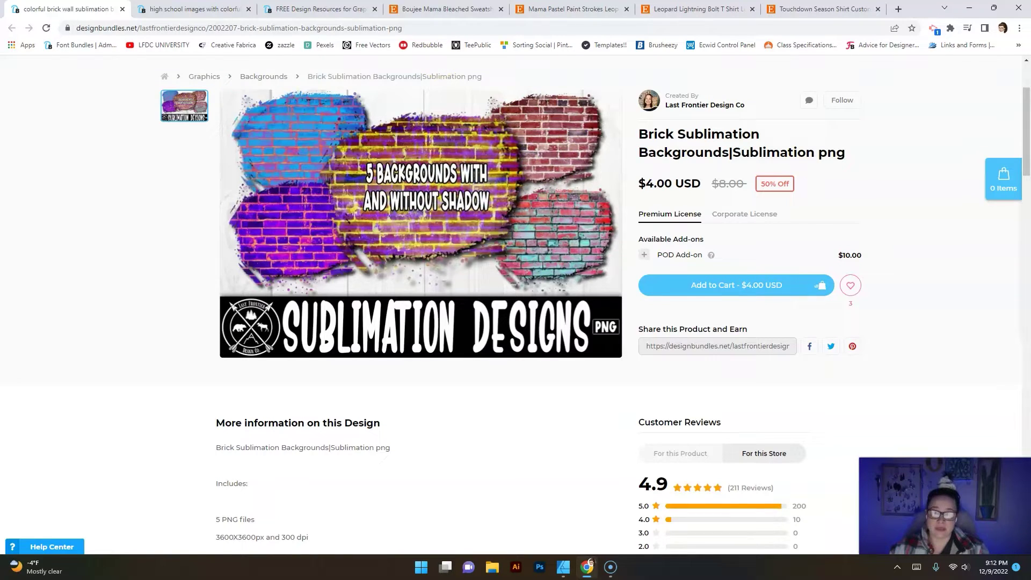
click(446, 9)
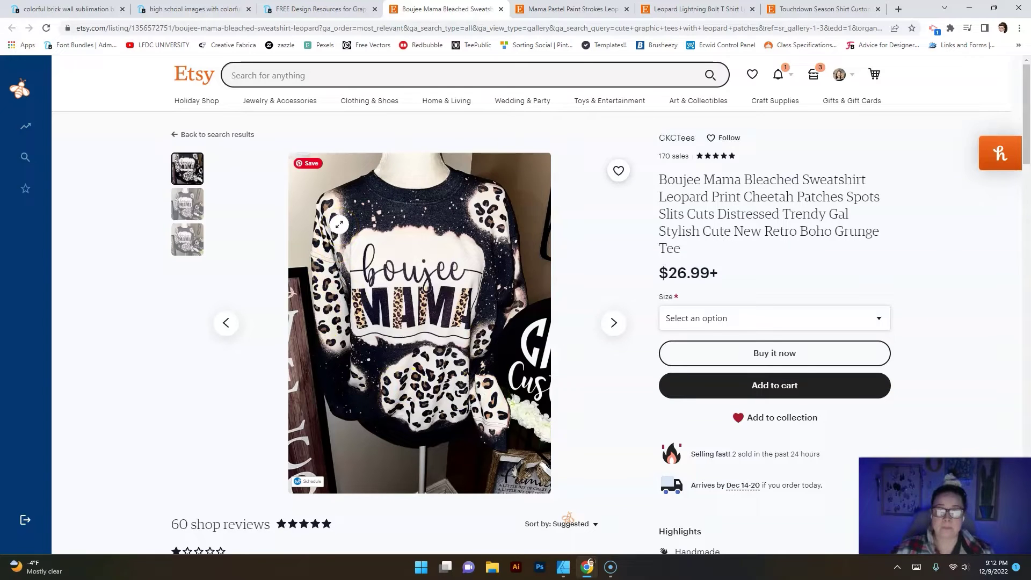
click(572, 9)
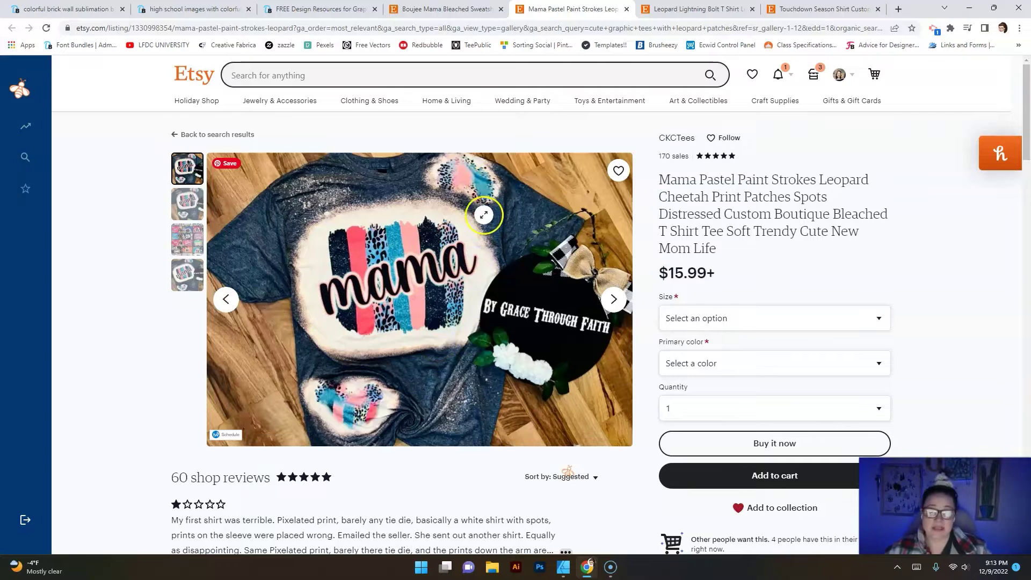
Compare the Leopard Lightning Bolt shirt with the brick backgrounds, then show Touchdown Season Shirt.
click(688, 6)
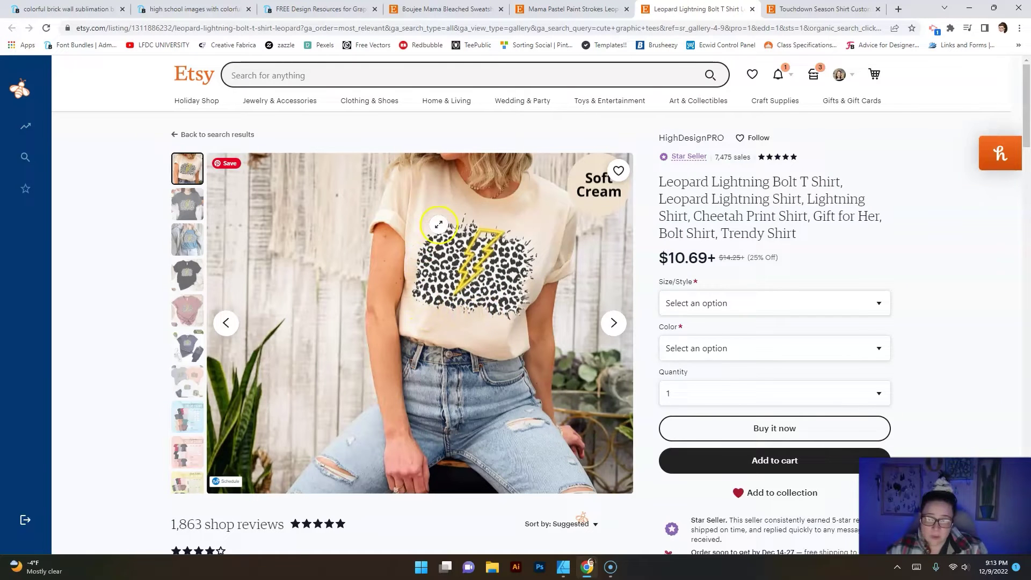
key(ctrl+1)
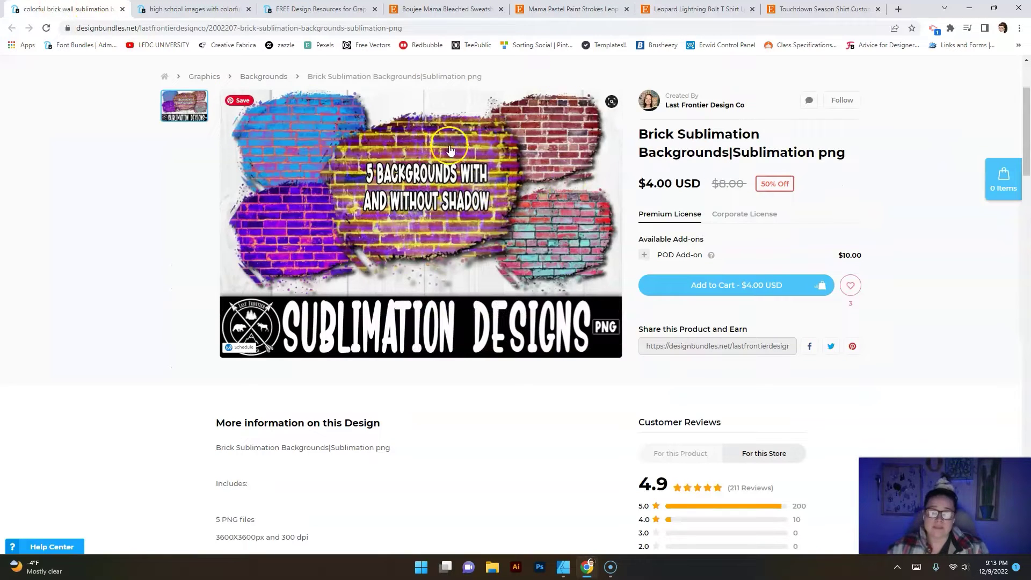
click(671, 9)
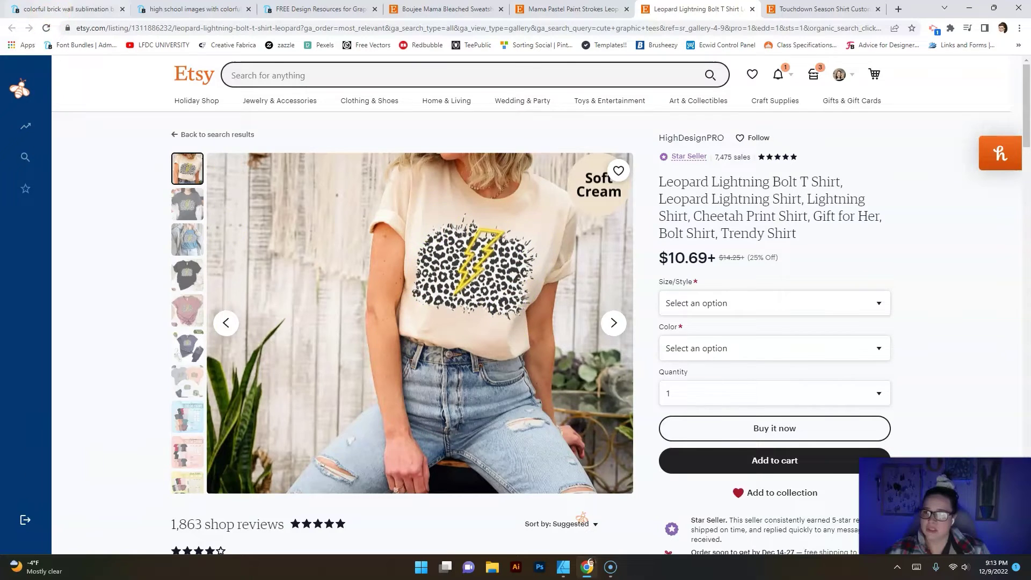
key(ctrl+1)
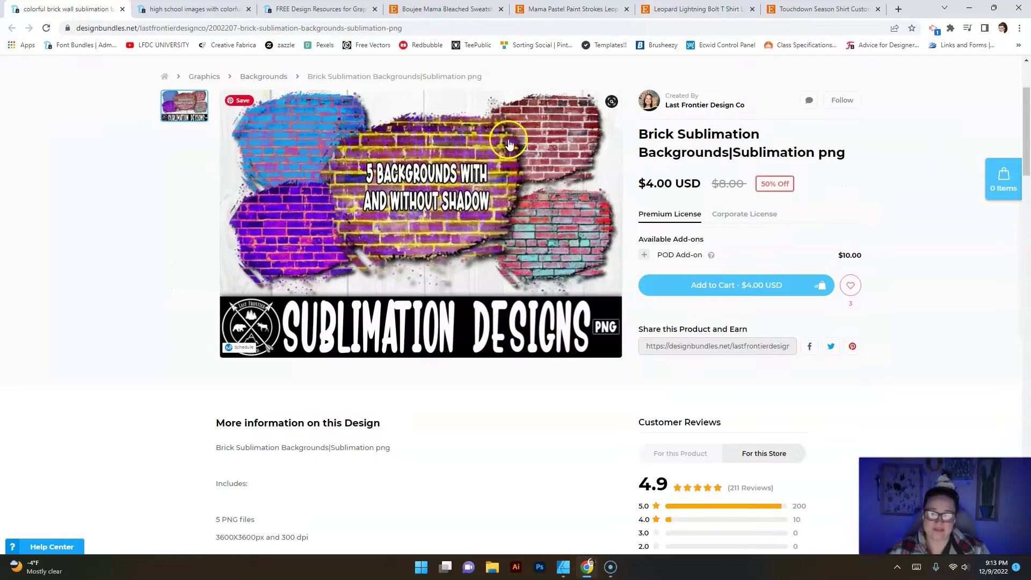
key(ctrl+6)
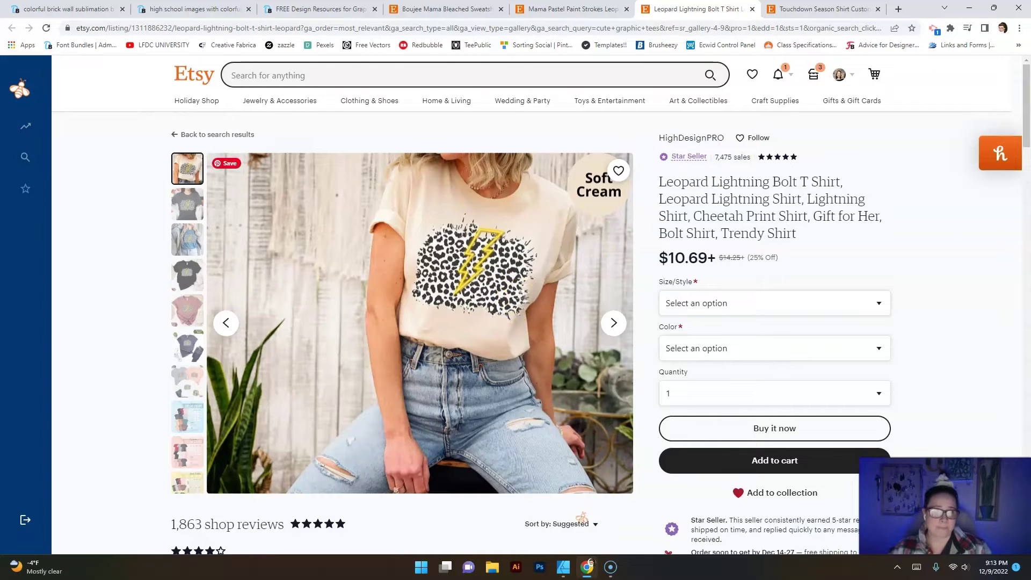
key(ctrl+Tab)
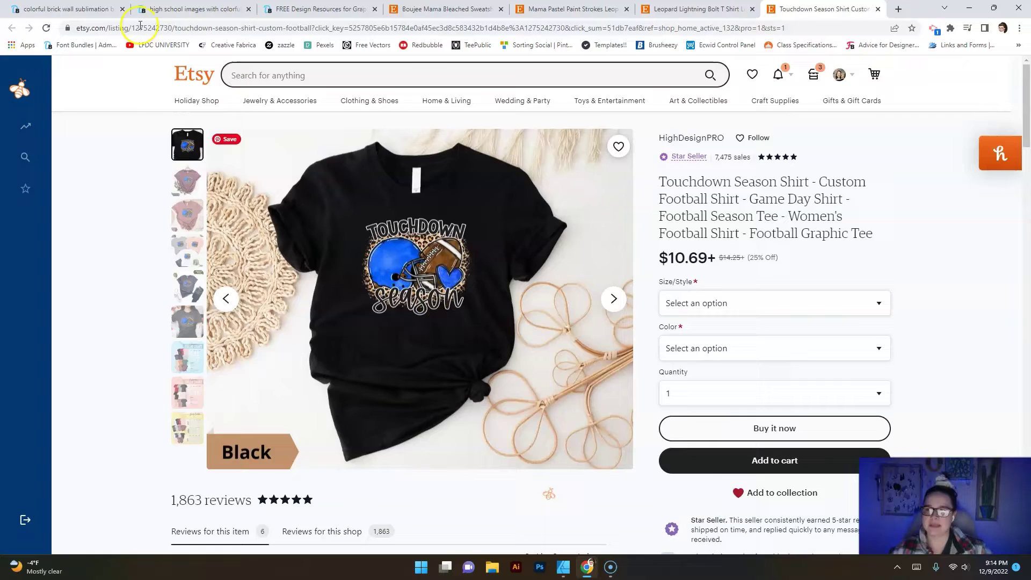
key(ctrl+Tab)
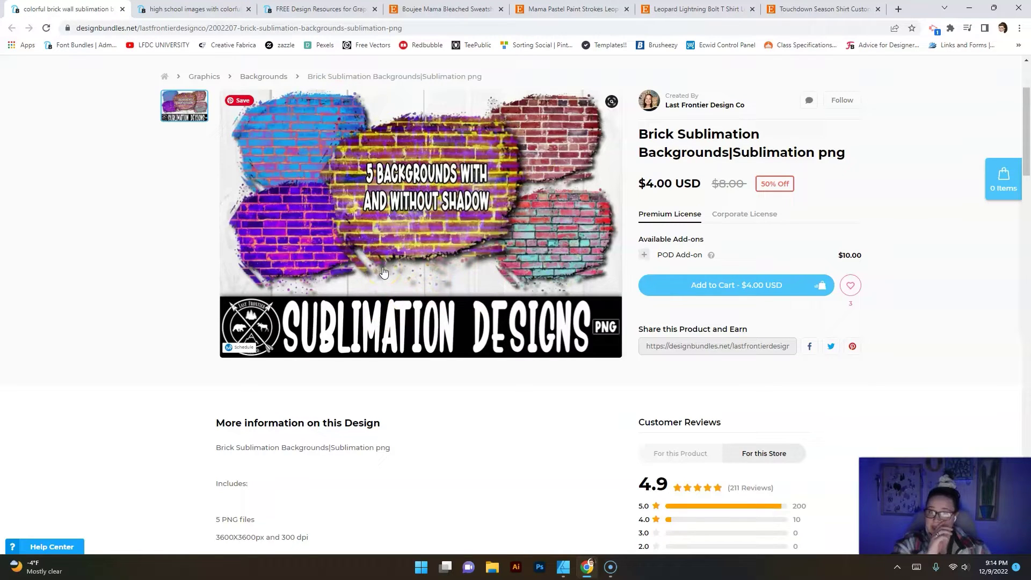
click(822, 9)
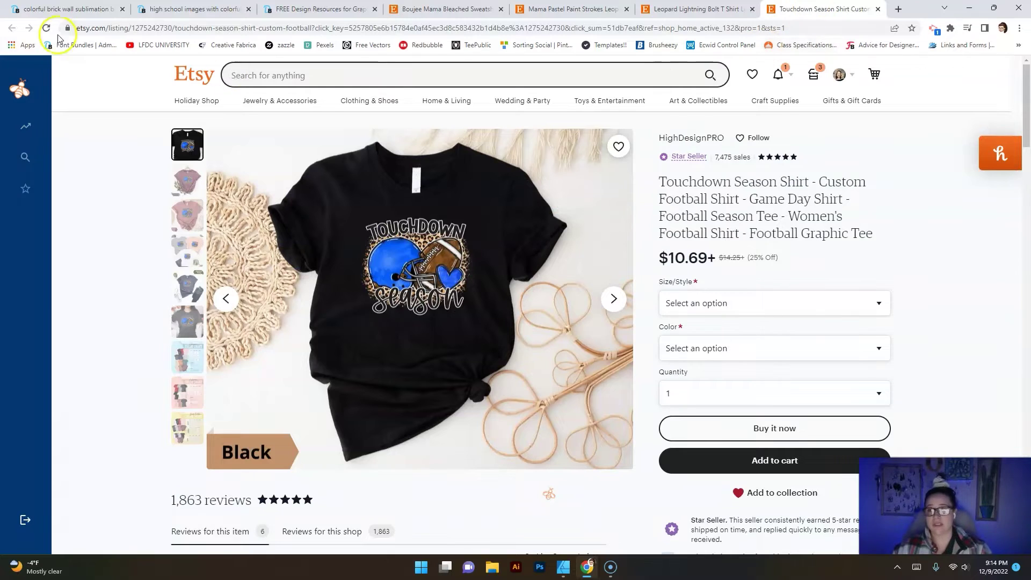
key(ctrl+Tab)
key(ctrl+Tab)
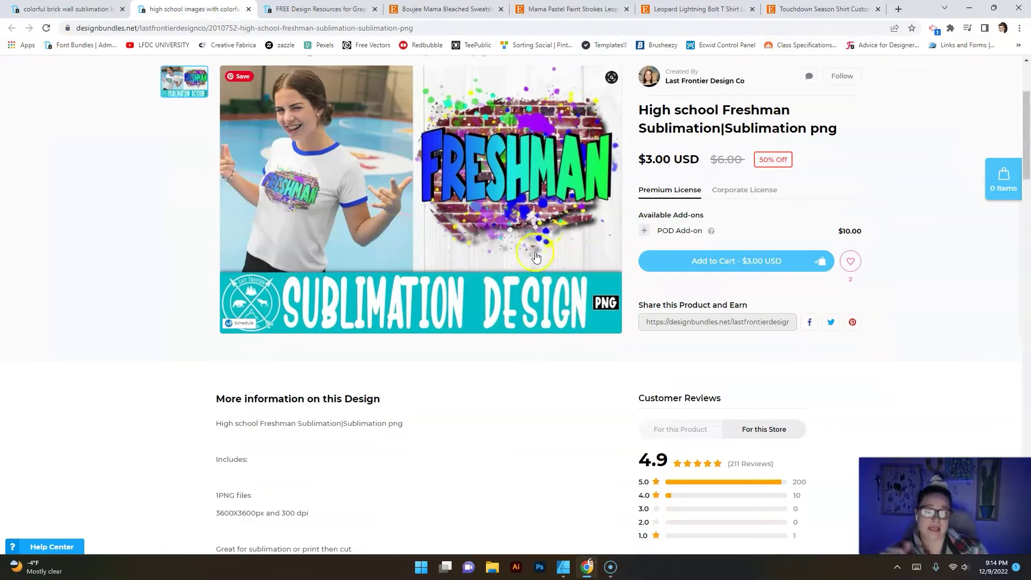
key(ctrl+shift+Tab)
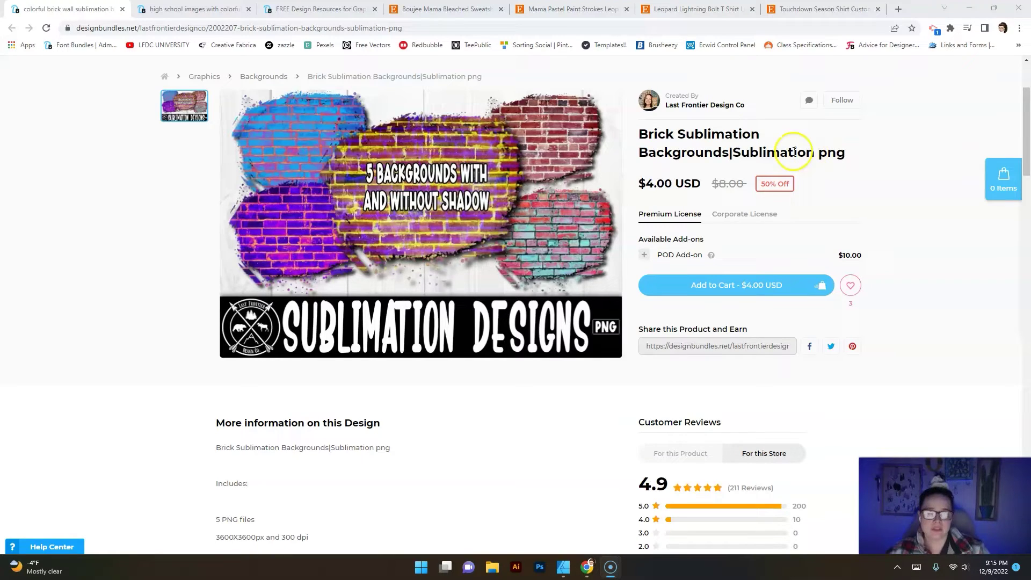
click(822, 9)
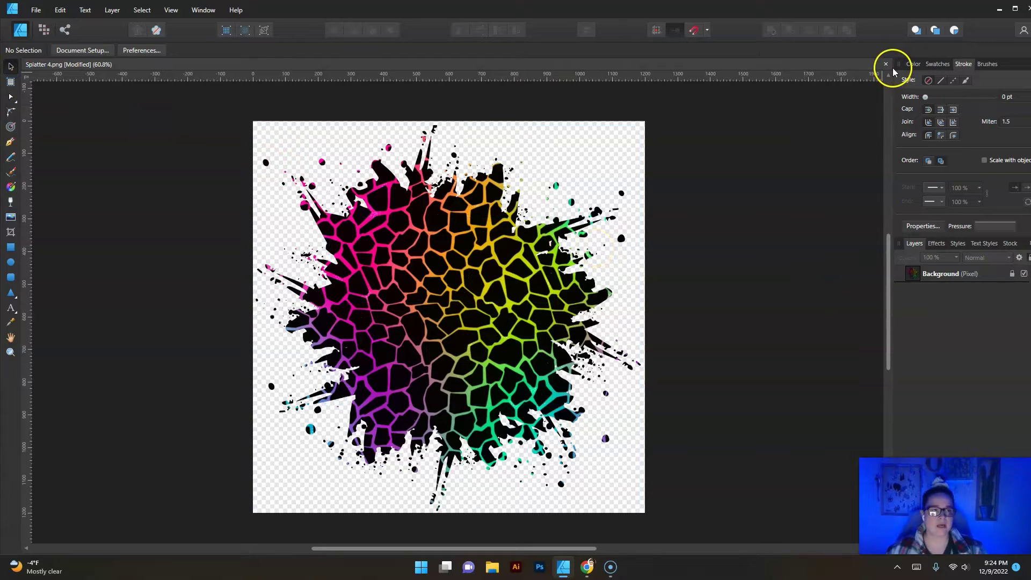
Create a new 3600 × 3600 px document with units set to Pixels.
click(37, 10)
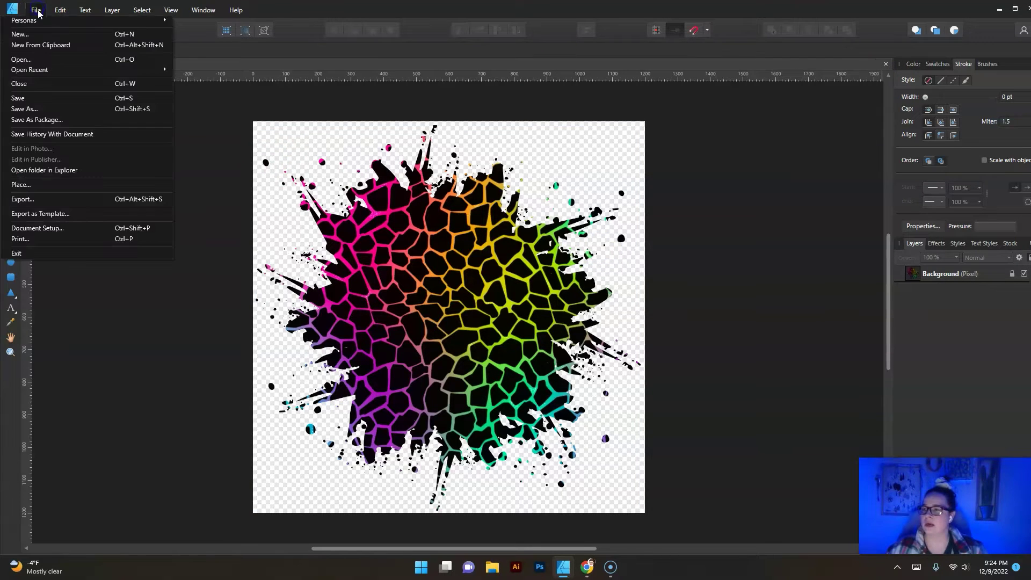
click(34, 41)
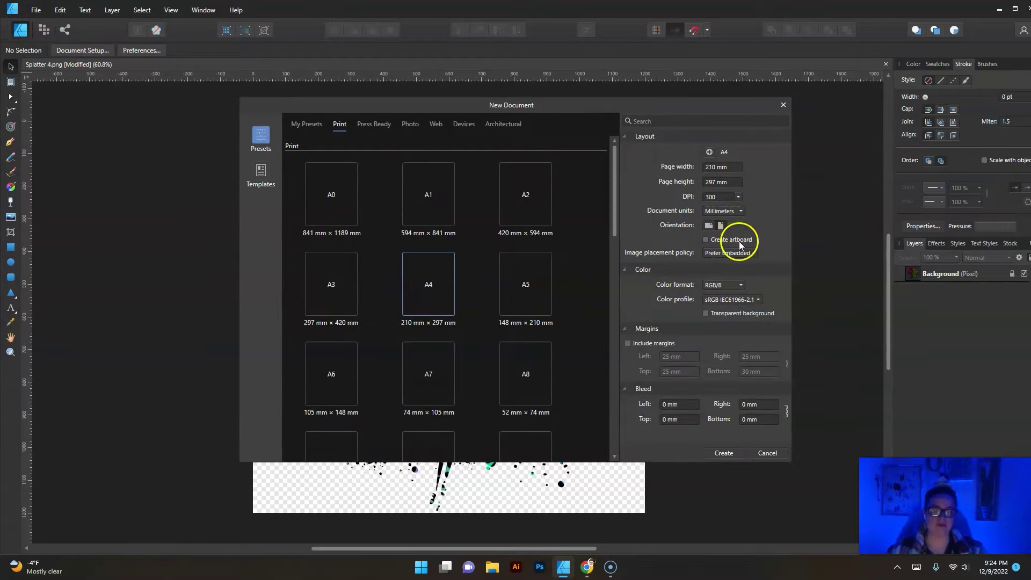
click(738, 215)
click(727, 225)
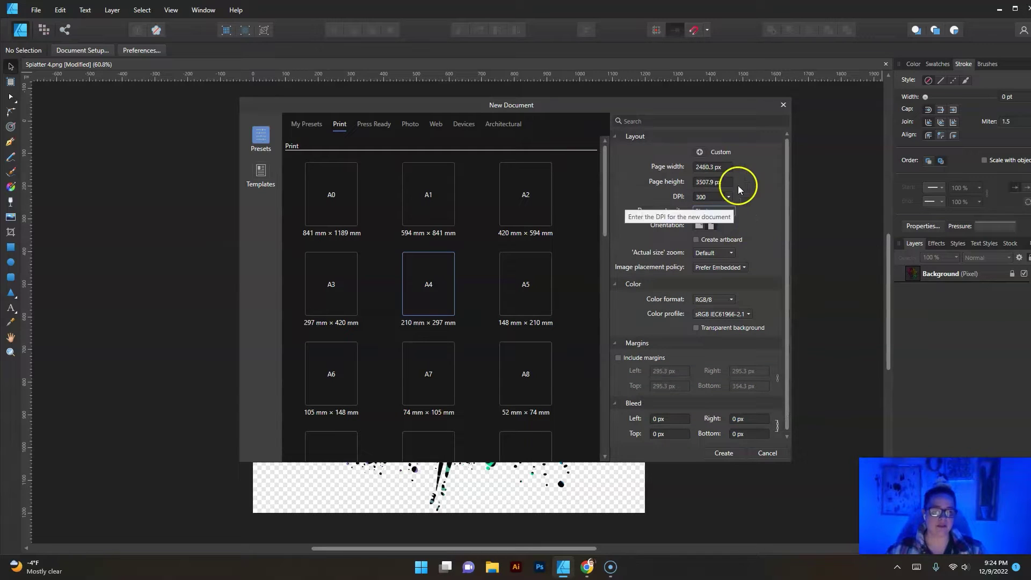
click(720, 167)
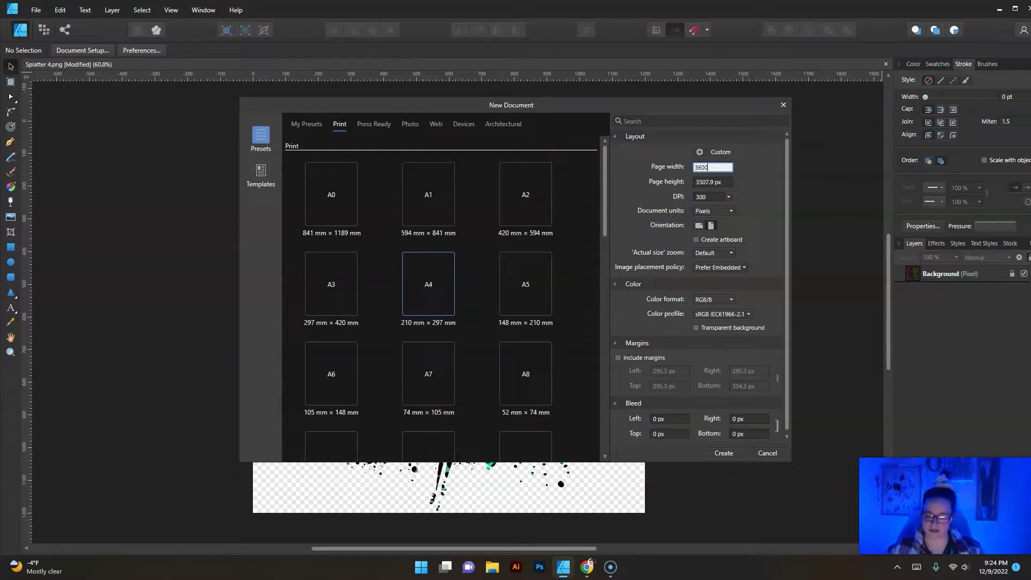
text(3600)
key(Tab)
text(36)
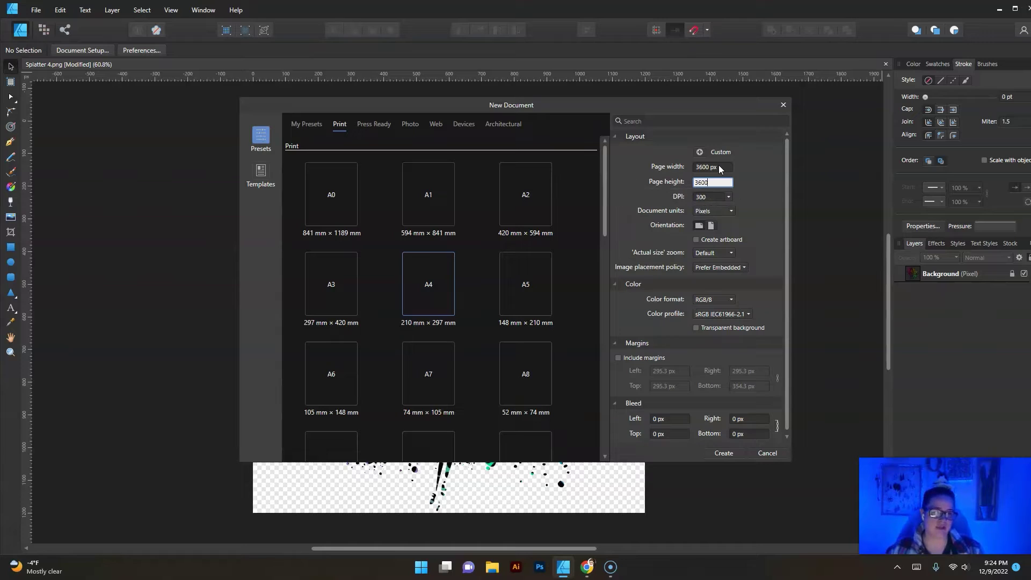
click(704, 197)
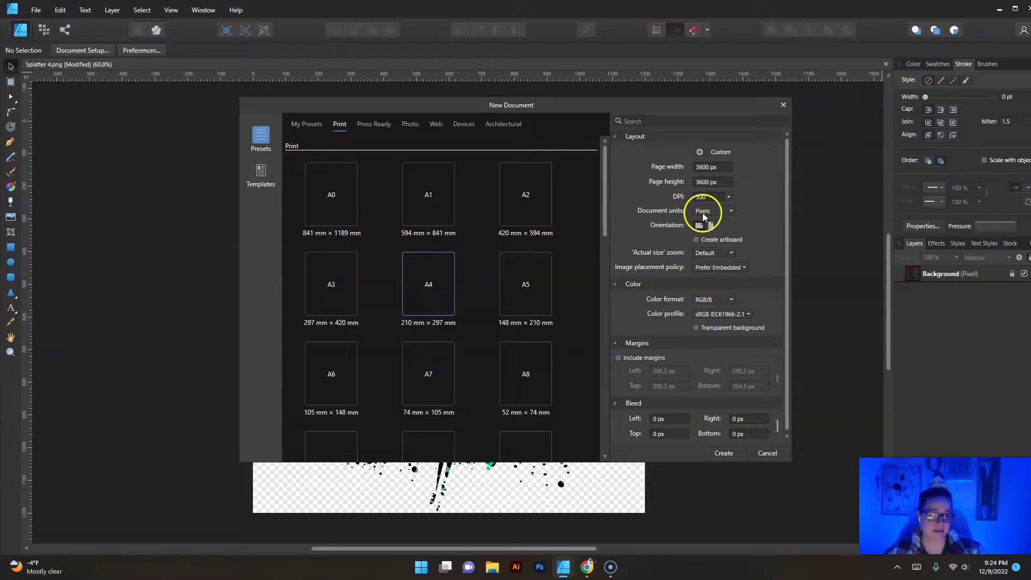
click(725, 454)
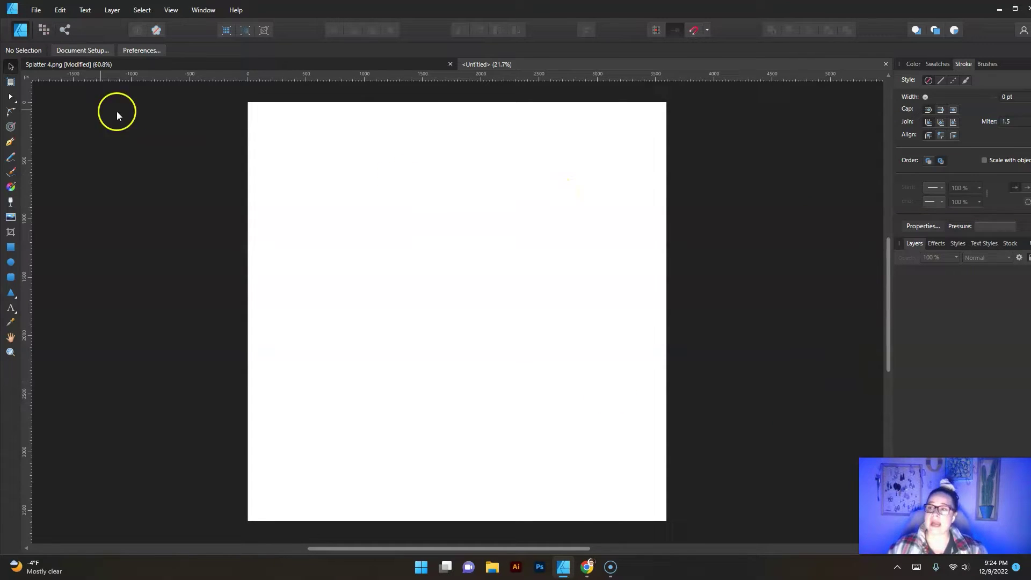
Enable Transparent Background in the Document Setup colour settings.
click(83, 52)
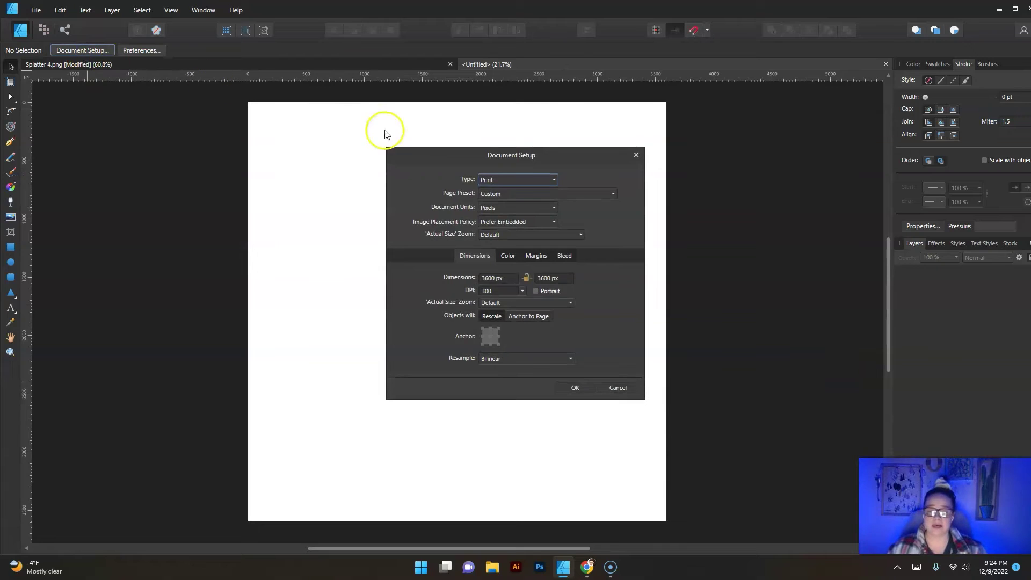
click(506, 257)
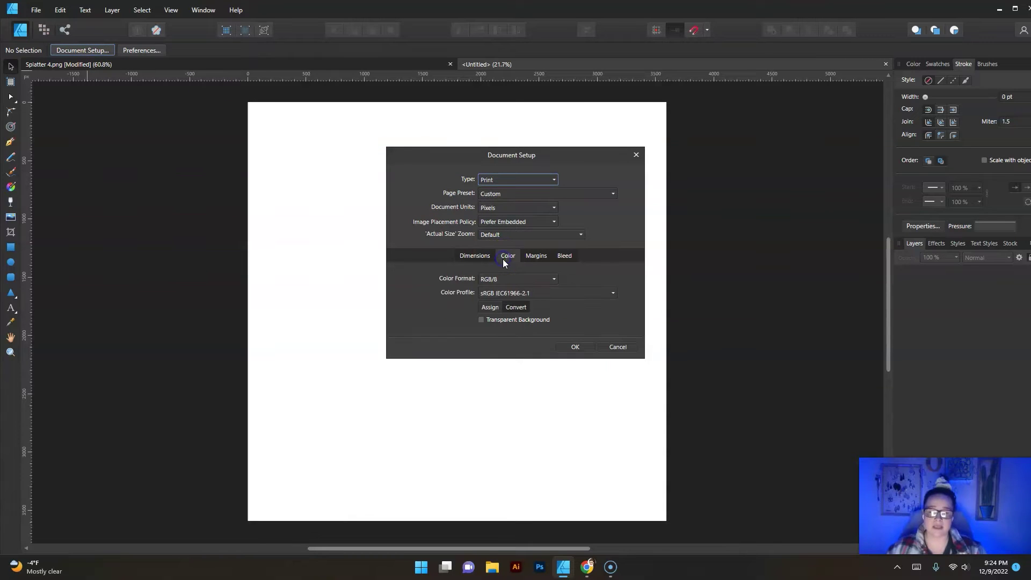
click(482, 321)
click(572, 349)
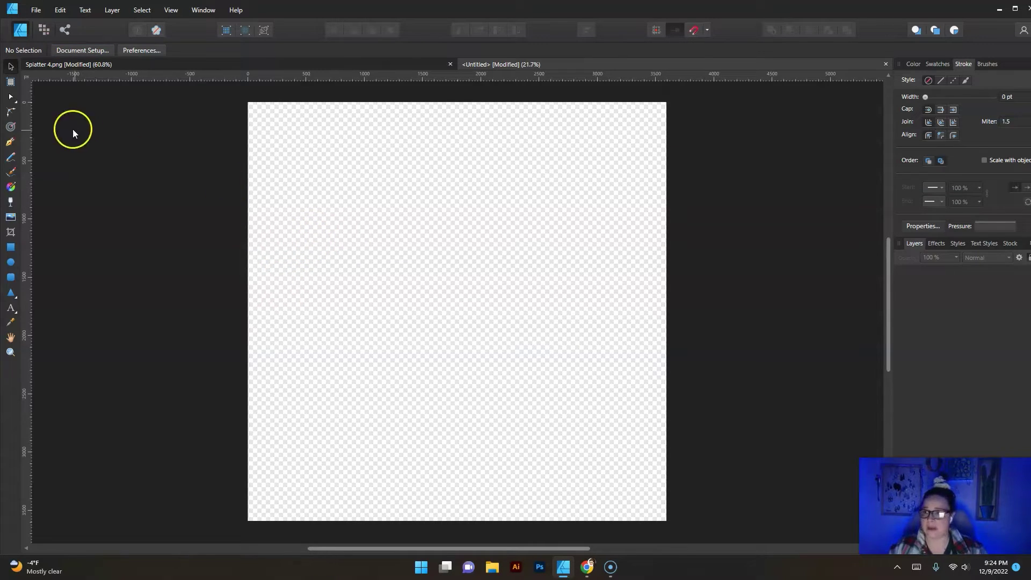
key(m)
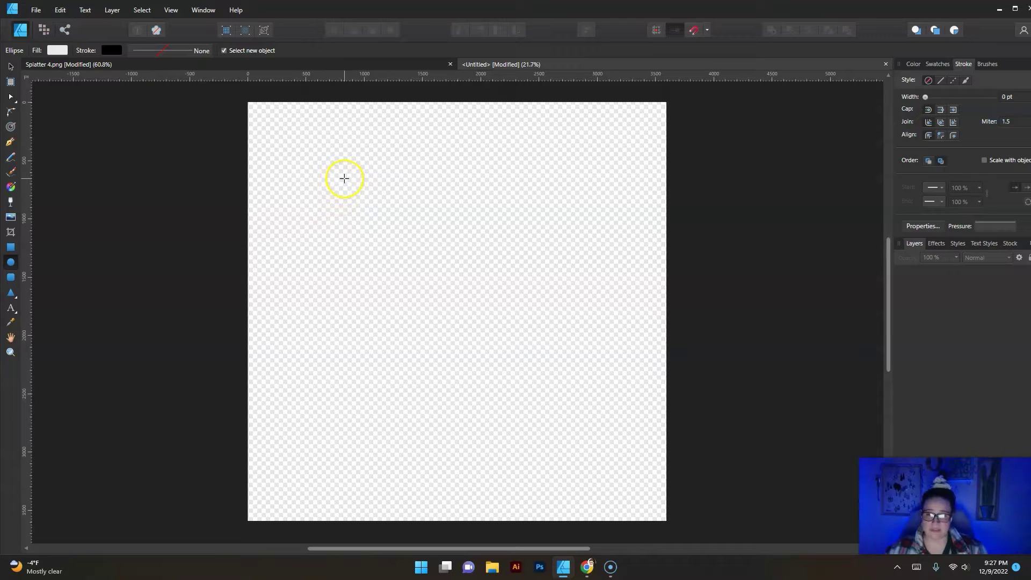
Draw a roughly 1945 px circle with the Ellipse tool and centre it on the canvas.
drag(344, 178, 566, 410)
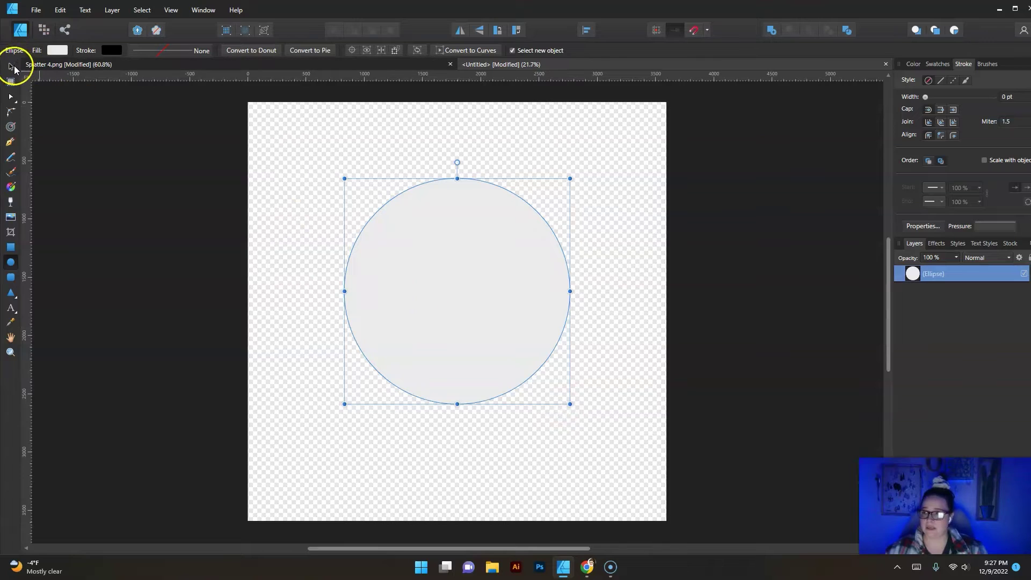
click(11, 67)
drag(498, 311, 498, 326)
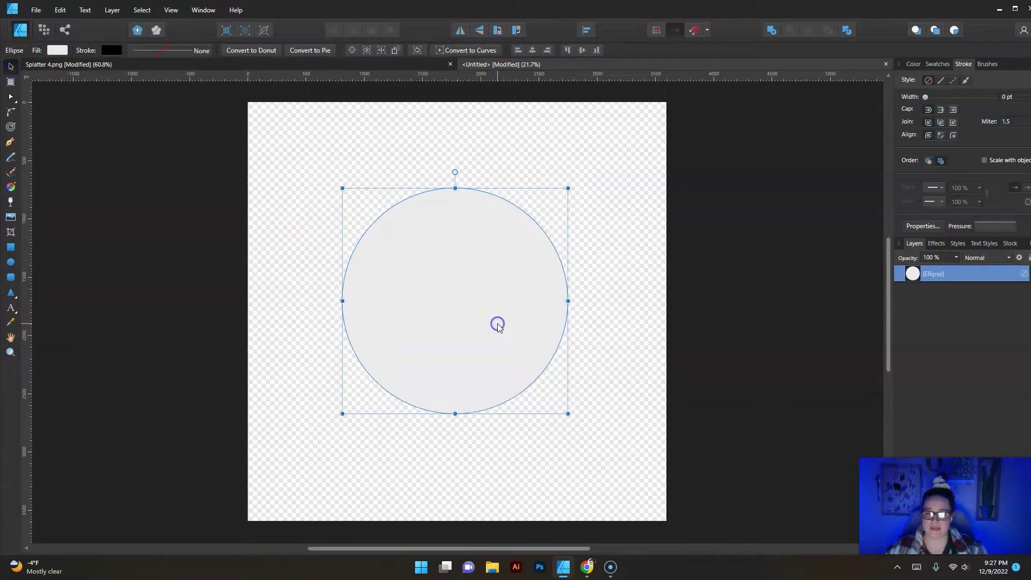
click(44, 30)
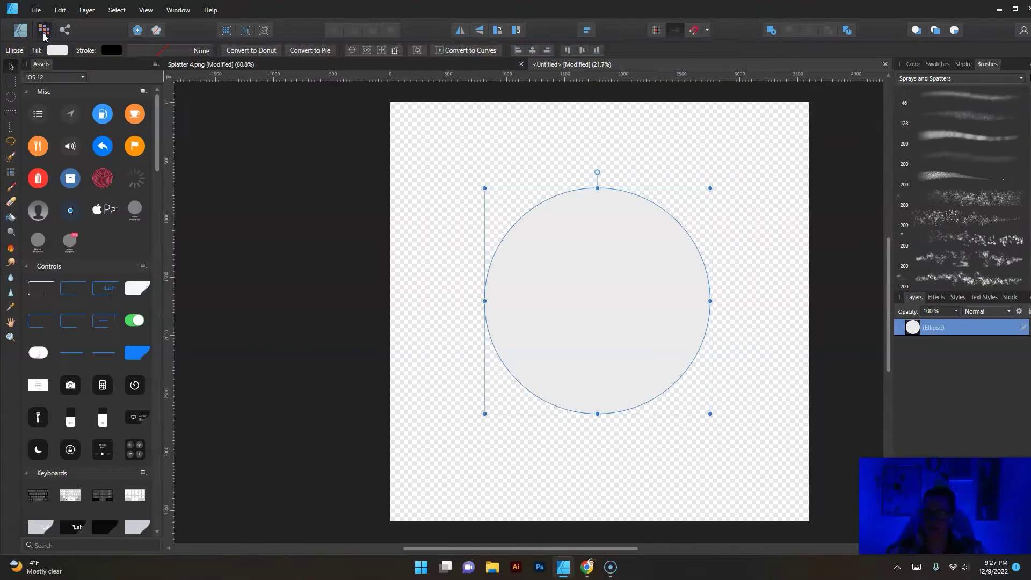
Add a new pixel layer and paint black splatter around the circle's top edge.
click(11, 188)
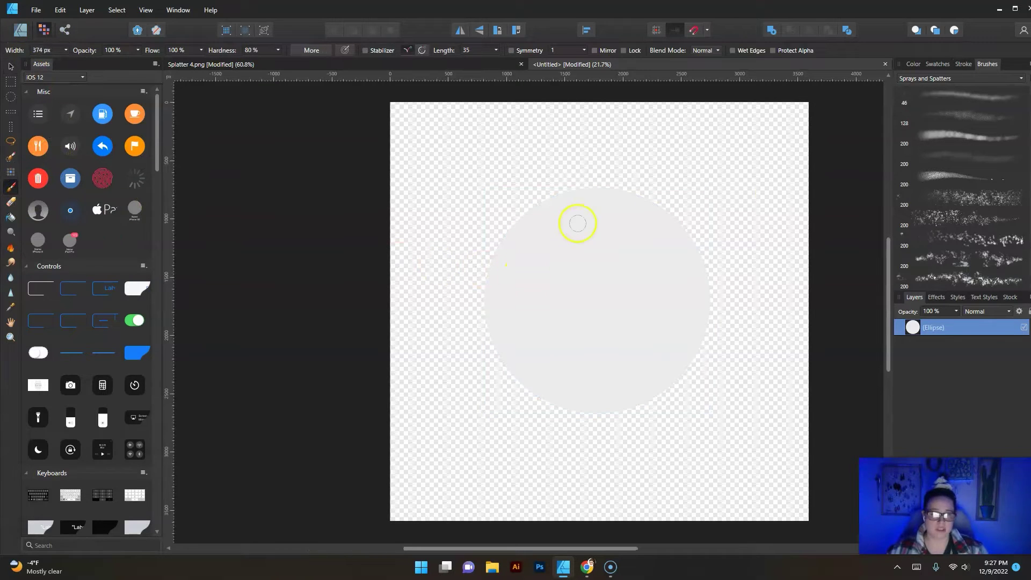
click(954, 279)
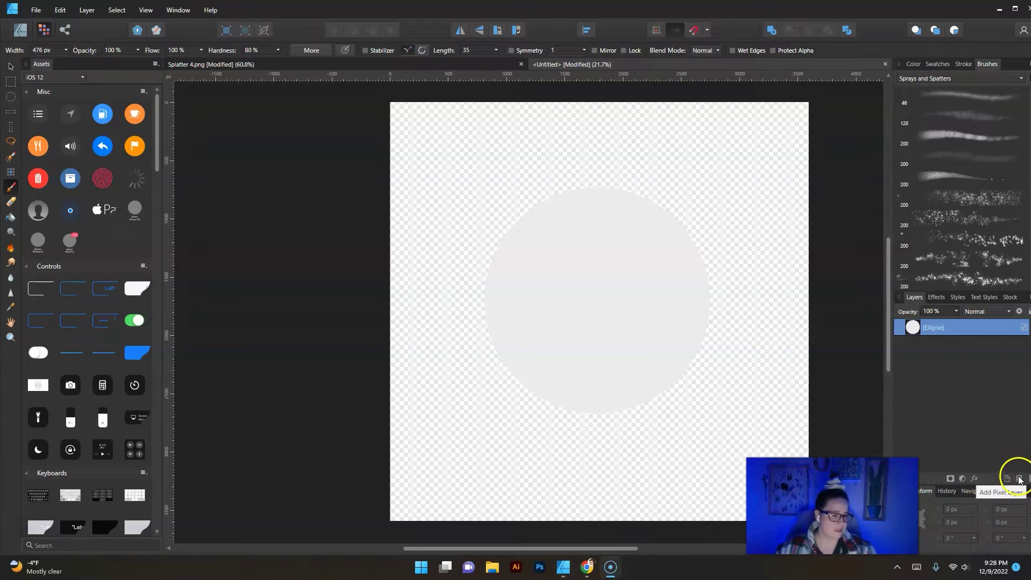
click(1020, 479)
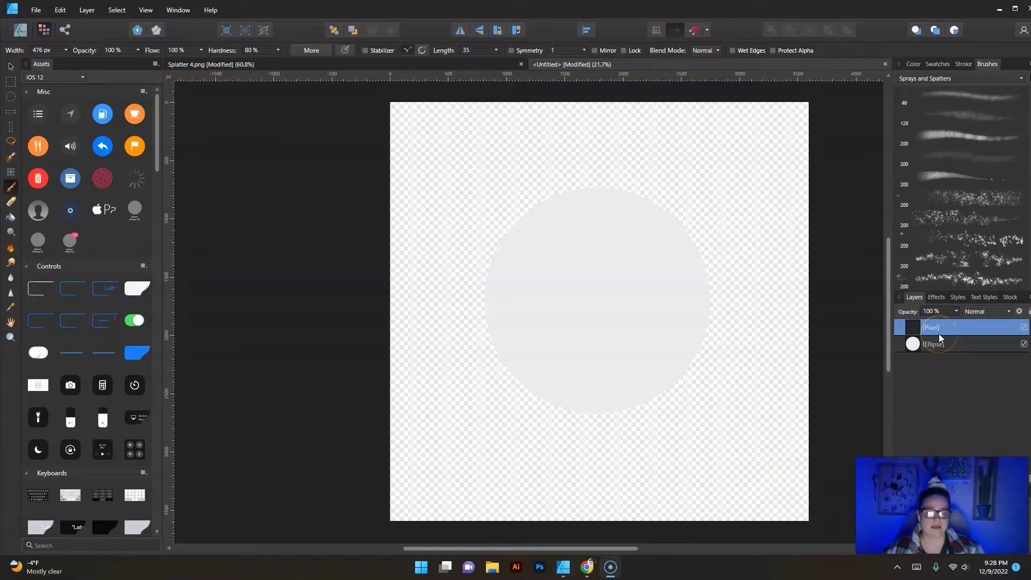
mouse_move(512, 166)
mouse_down()
mouse_move(515, 221)
mouse_move(586, 187)
mouse_move(635, 194)
mouse_move(689, 232)
mouse_move(722, 308)
mouse_move(715, 344)
mouse_move(686, 386)
mouse_move(596, 412)
mouse_move(520, 393)
mouse_move(486, 351)
mouse_move(474, 273)
mouse_move(521, 197)
mouse_up()
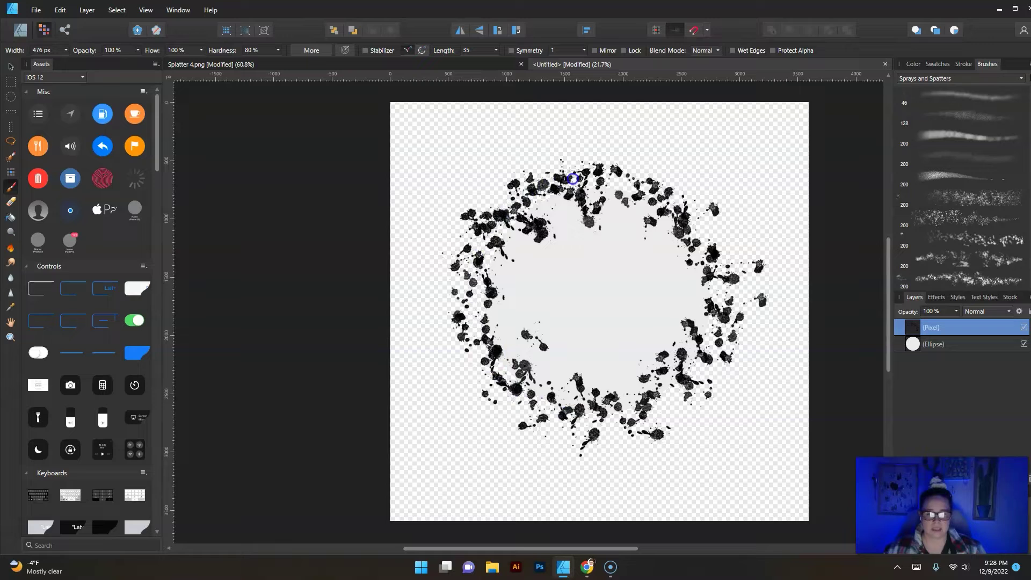
mouse_move(573, 178)
mouse_down()
mouse_move(665, 203)
mouse_move(652, 180)
mouse_move(718, 209)
mouse_up()
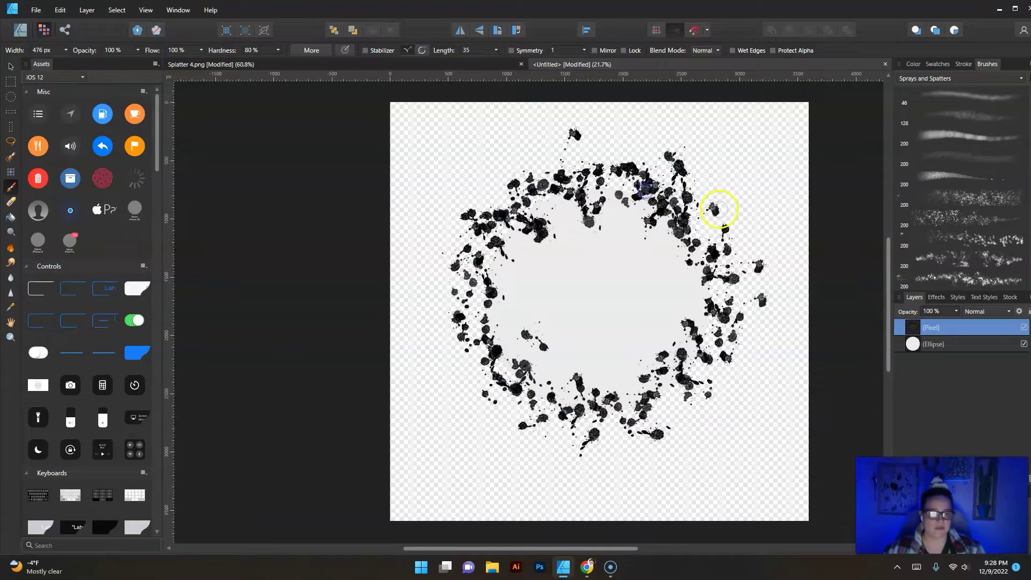
Switch to a wider, finer spray splatter brush and spray across the ring's top and left side.
click(961, 260)
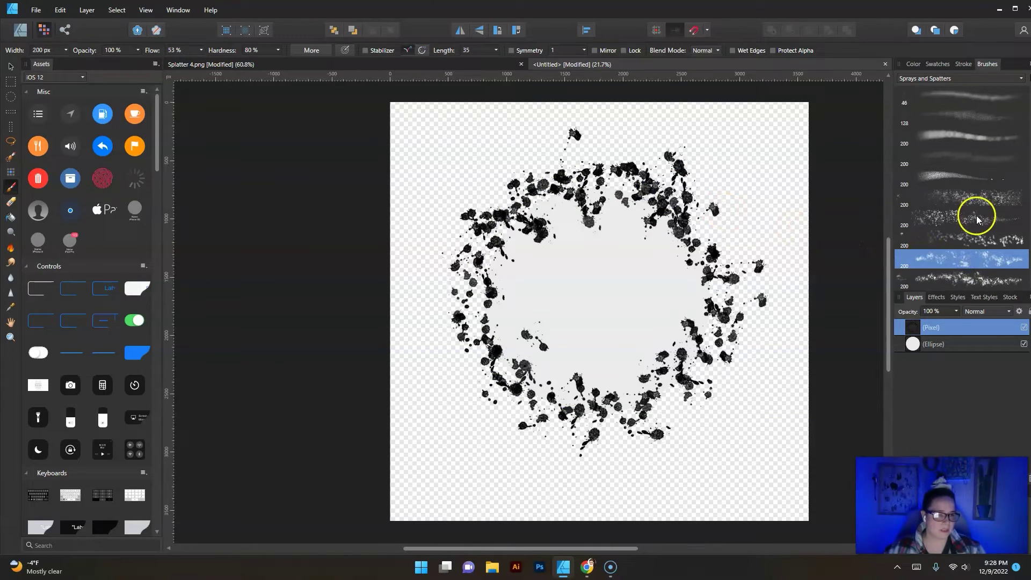
click(976, 219)
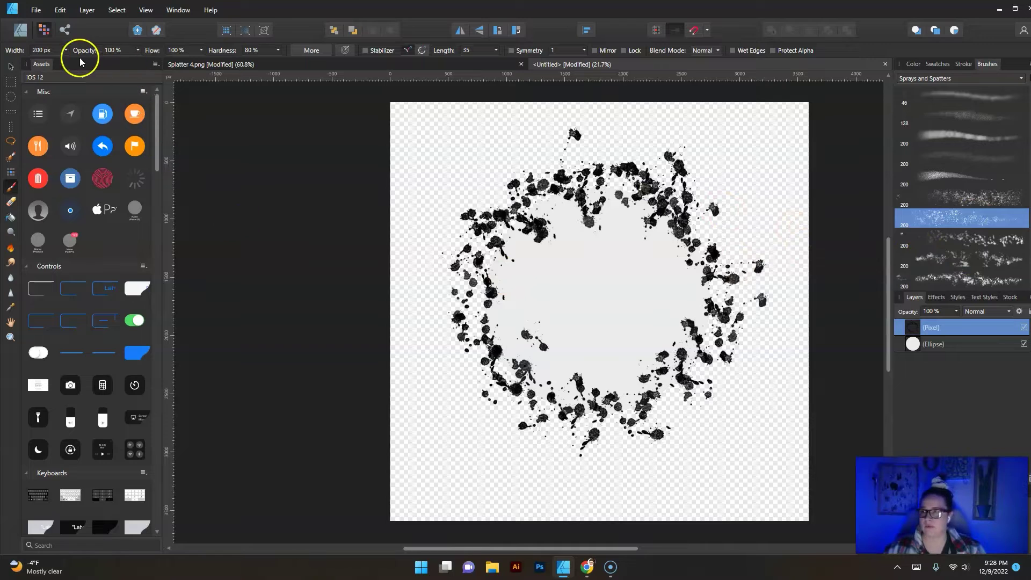
drag(67, 64, 70, 63)
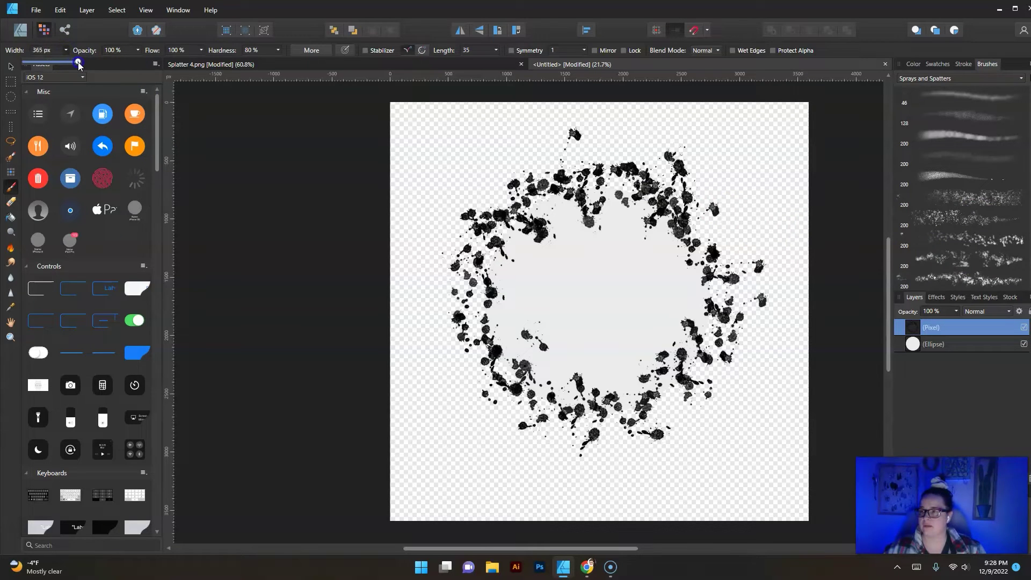
click(7, 189)
mouse_move(669, 221)
mouse_down()
mouse_move(662, 197)
mouse_move(601, 173)
mouse_move(515, 193)
mouse_up()
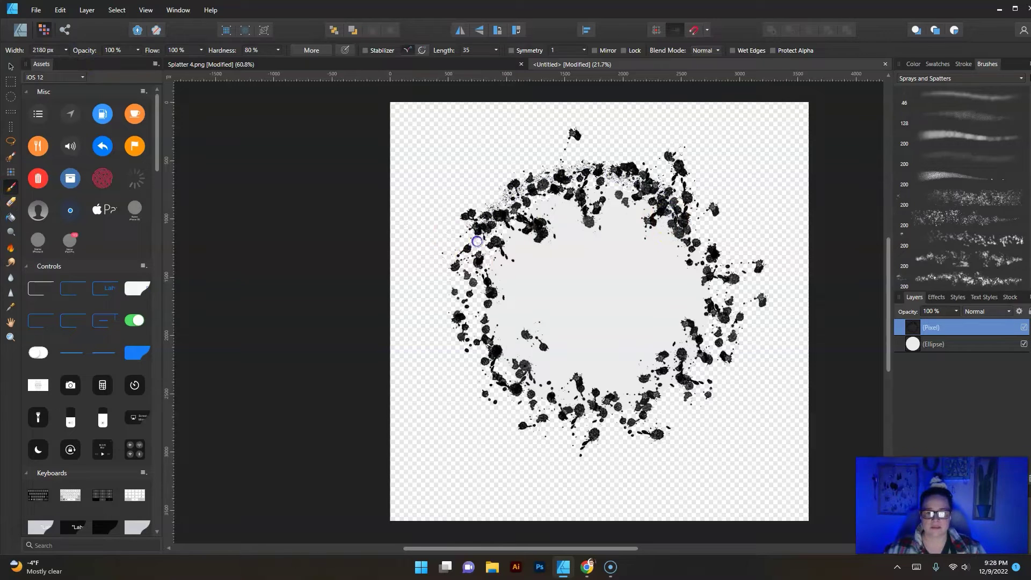
mouse_move(477, 241)
mouse_down()
mouse_move(472, 298)
mouse_move(495, 312)
mouse_move(489, 343)
mouse_move(530, 368)
mouse_move(537, 403)
mouse_move(568, 383)
mouse_move(583, 421)
mouse_move(621, 397)
mouse_move(690, 411)
mouse_move(692, 381)
mouse_move(727, 317)
mouse_move(715, 239)
mouse_move(677, 224)
mouse_move(653, 186)
mouse_move(574, 162)
mouse_move(563, 214)
mouse_move(497, 205)
mouse_move(478, 272)
mouse_move(454, 305)
mouse_move(517, 326)
mouse_move(489, 370)
mouse_move(555, 371)
mouse_move(554, 400)
mouse_move(609, 382)
mouse_move(628, 407)
mouse_move(672, 384)
mouse_move(689, 345)
mouse_up()
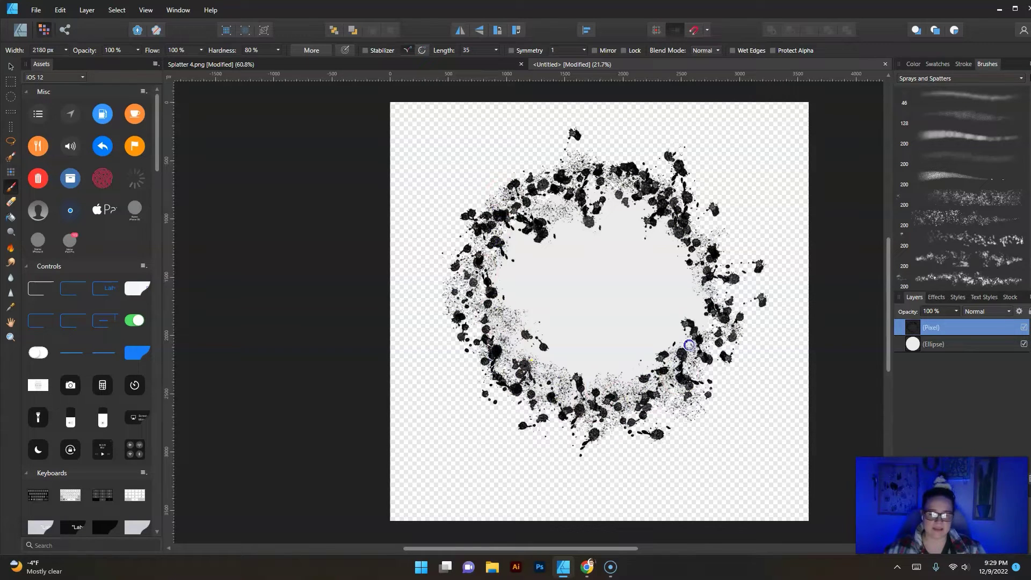
Give the Ellipse layer a solid black fill.
click(9, 65)
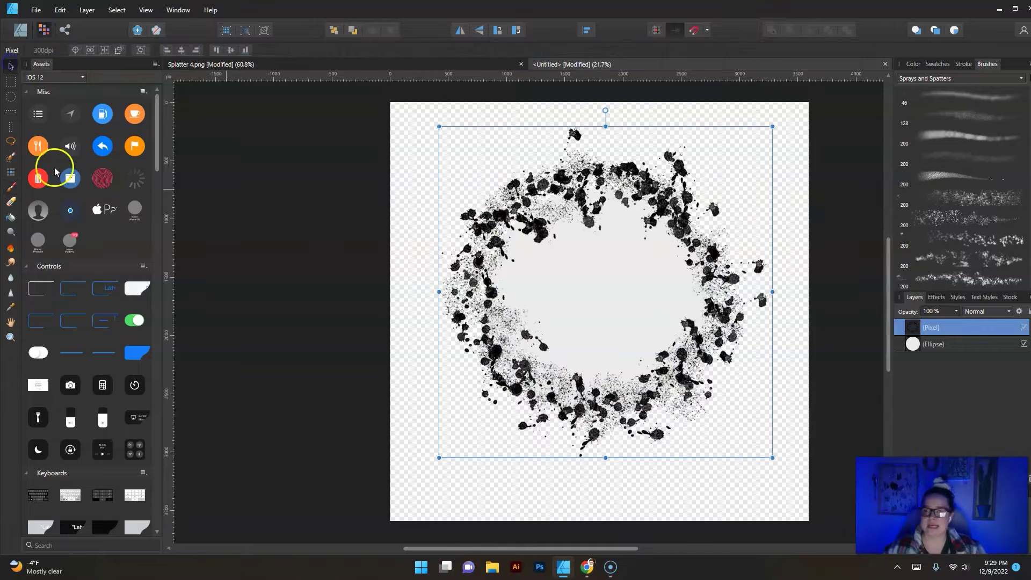
click(940, 348)
click(916, 64)
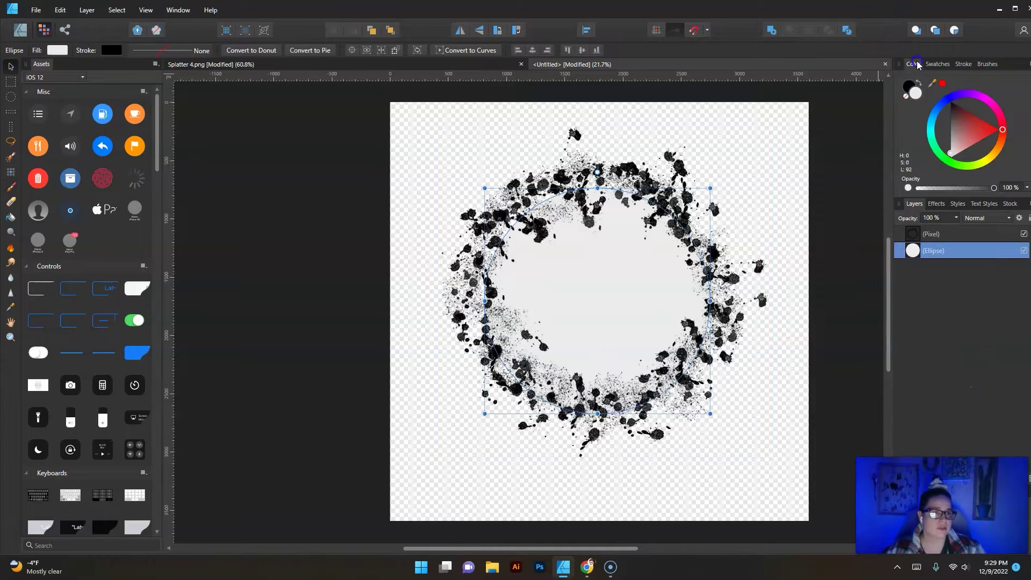
click(943, 83)
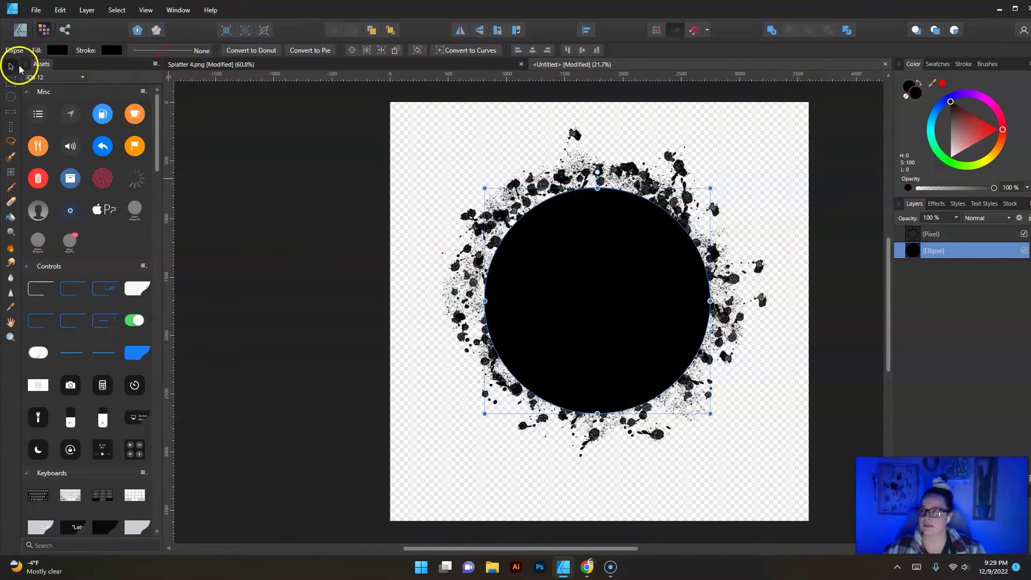
Select the splatter Pixel layer and choose the Watercolor Modulating Drops brush.
click(982, 233)
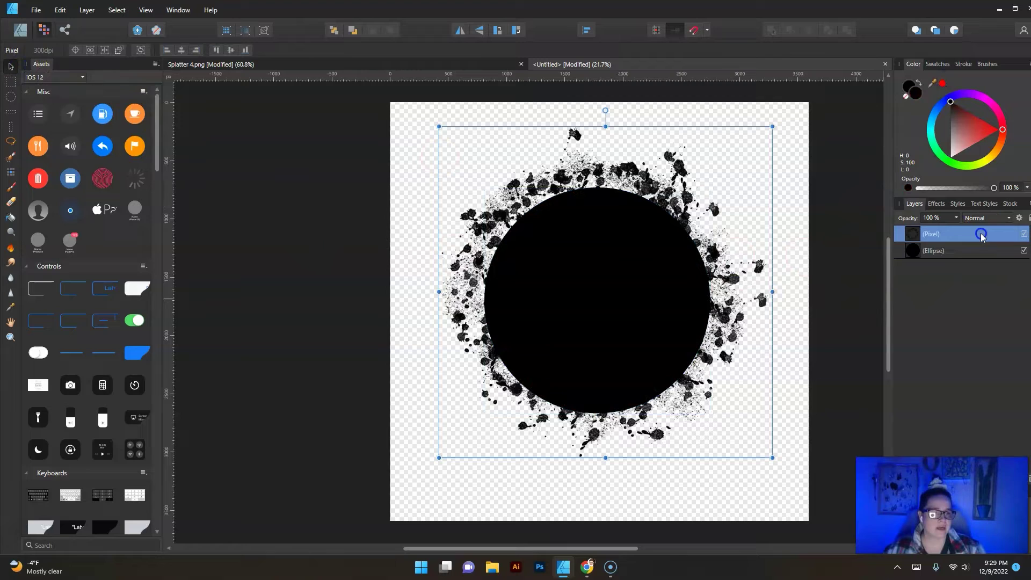
click(987, 64)
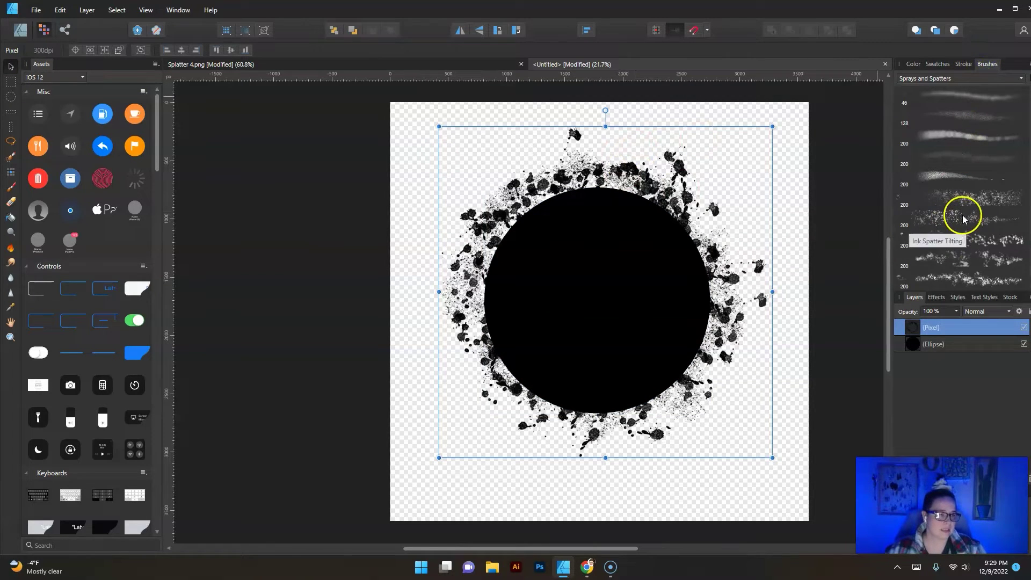
click(965, 280)
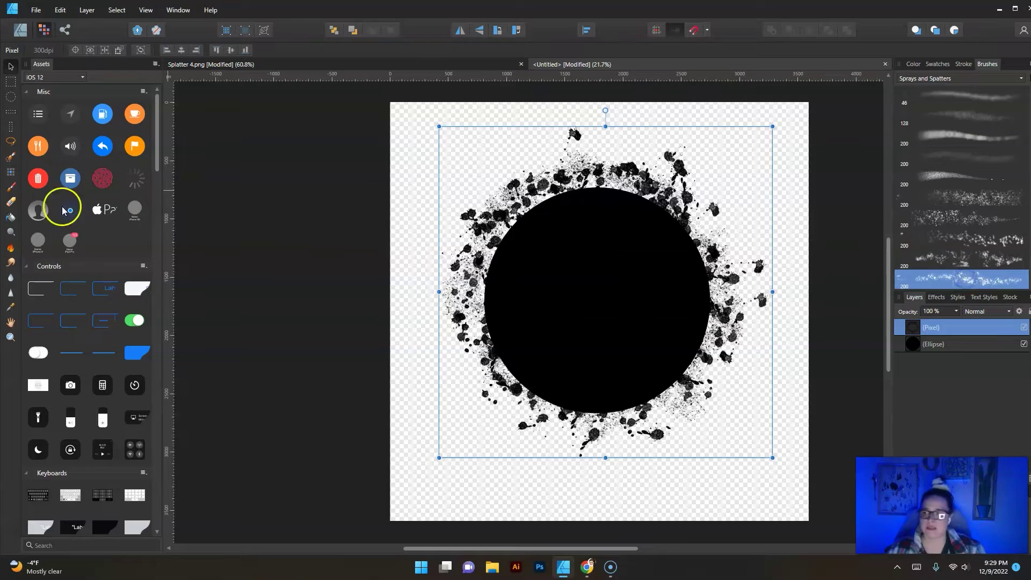
Widen the brush to 485 px and spray watercolour drops along the circle's left and lower edges.
click(10, 188)
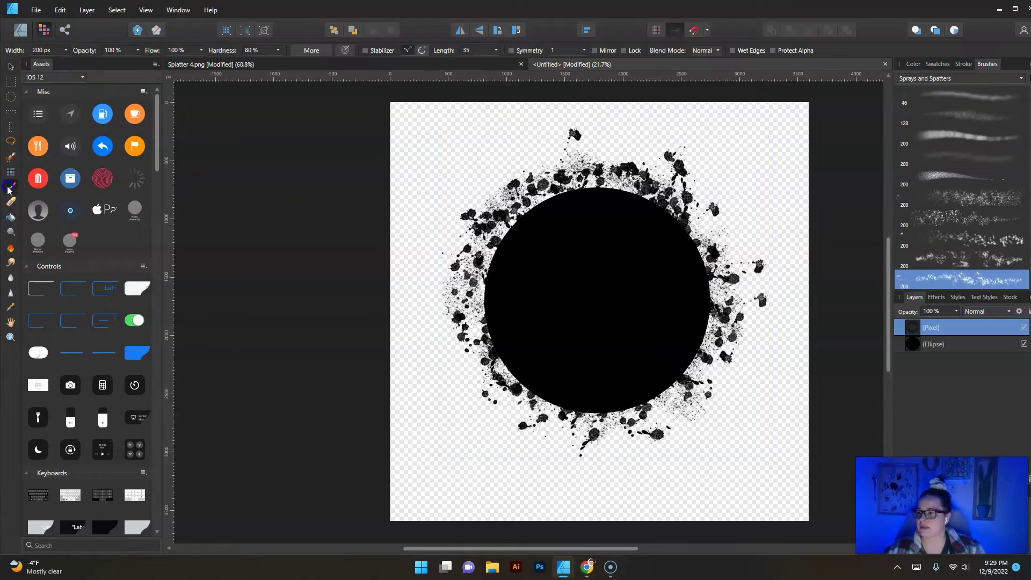
click(65, 50)
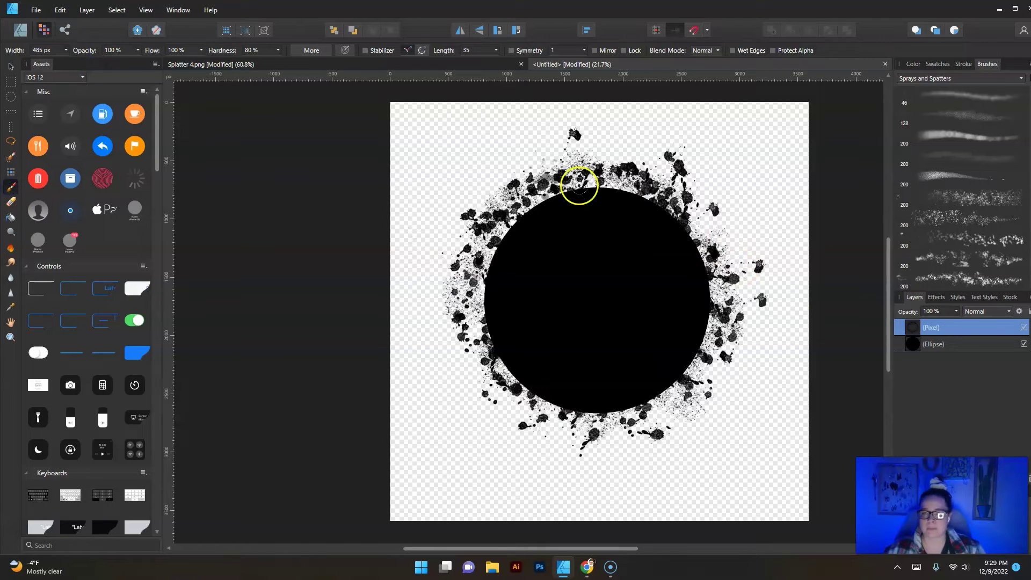
mouse_move(578, 193)
mouse_down()
mouse_move(522, 229)
mouse_move(506, 252)
mouse_move(545, 201)
mouse_move(503, 294)
mouse_move(502, 332)
mouse_move(512, 277)
mouse_move(480, 334)
mouse_move(531, 336)
mouse_move(506, 372)
mouse_move(512, 386)
mouse_move(550, 366)
mouse_move(549, 417)
mouse_move(578, 407)
mouse_move(586, 385)
mouse_move(637, 415)
mouse_move(626, 395)
mouse_move(707, 348)
mouse_move(668, 308)
mouse_move(711, 311)
mouse_move(695, 262)
mouse_up()
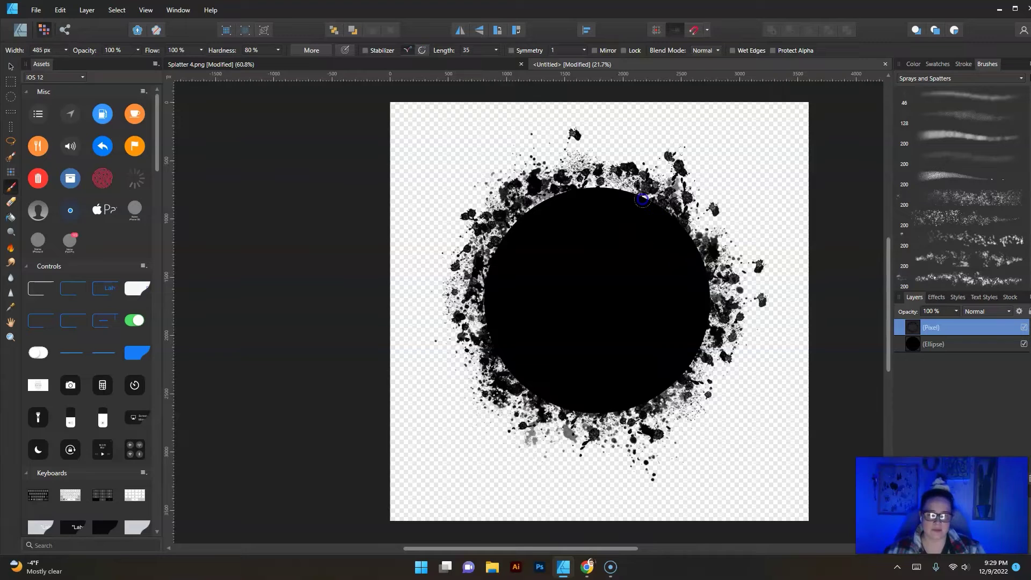
mouse_move(643, 200)
mouse_down()
mouse_move(467, 336)
mouse_move(495, 380)
mouse_move(658, 415)
mouse_move(672, 399)
mouse_up()
click(11, 66)
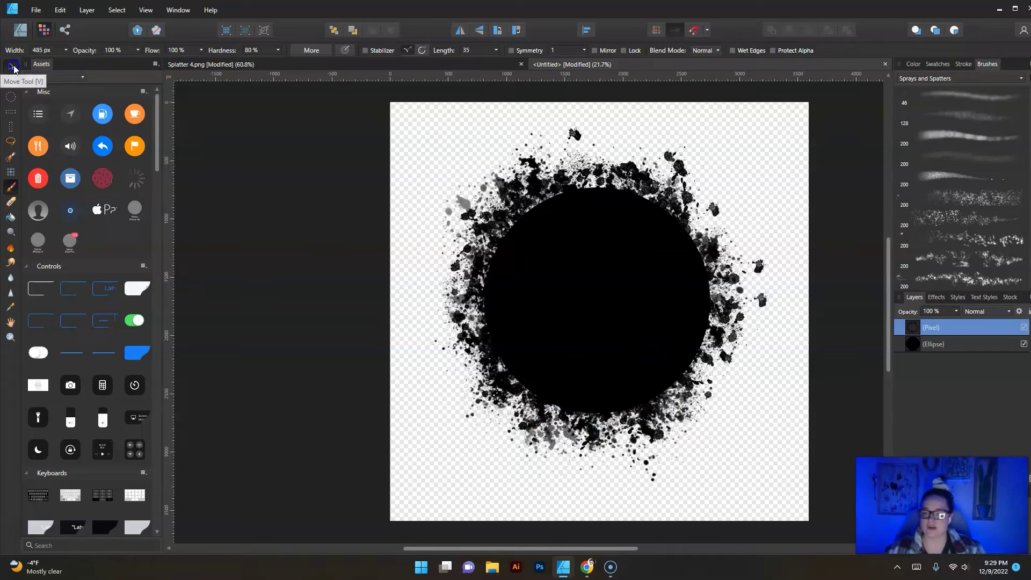
click(559, 190)
click(795, 247)
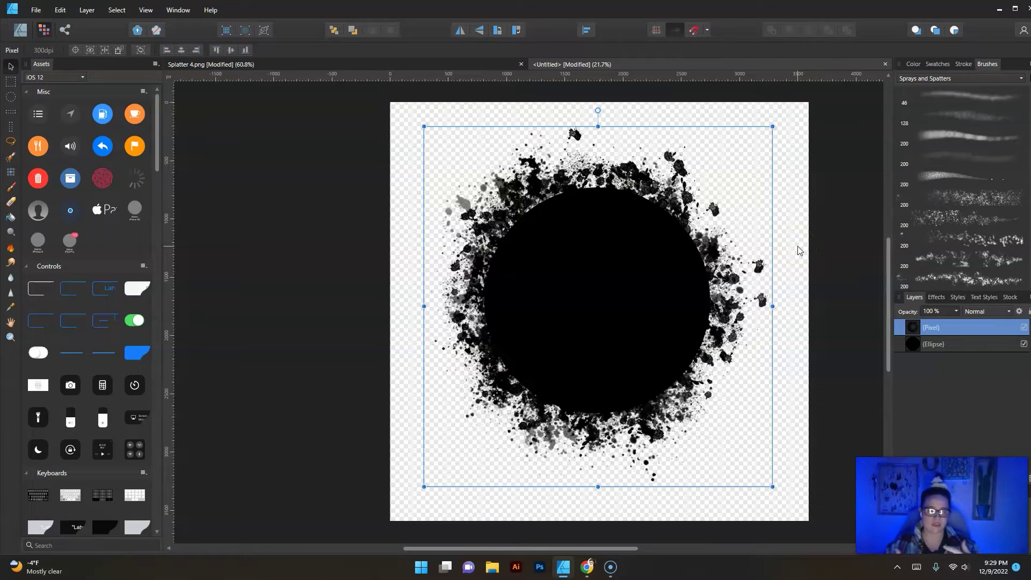
Duplicate the splatter Pixel layer four times with Ctrl+J, giving five splatter layers.
click(913, 330)
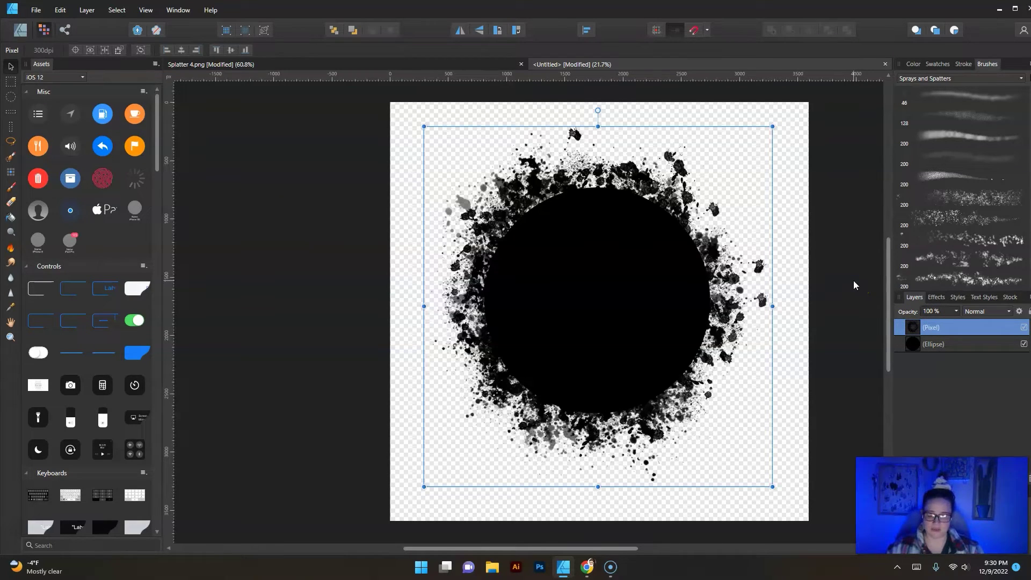
key(ctrl+j)
click(719, 348)
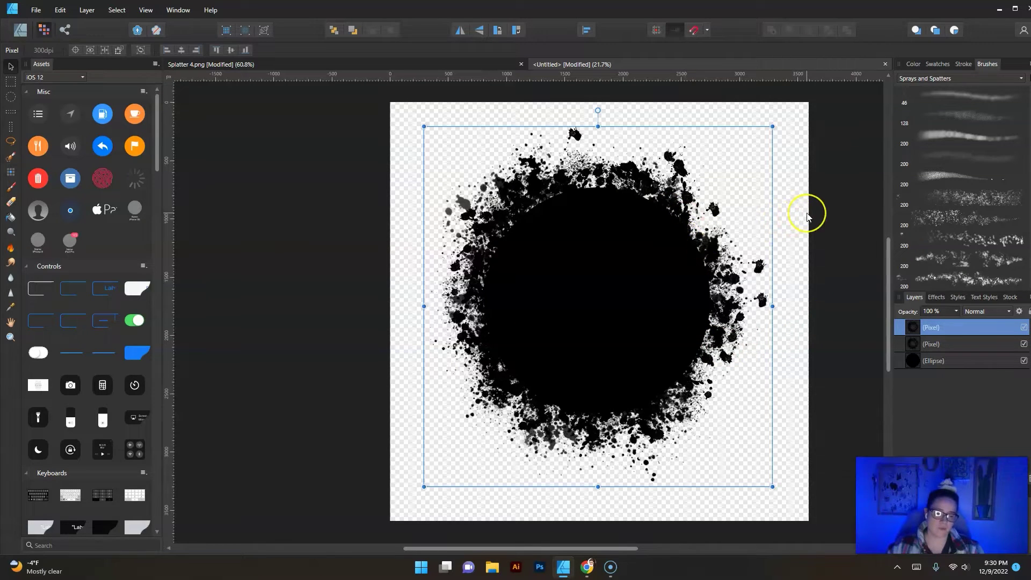
key(ctrl+j)
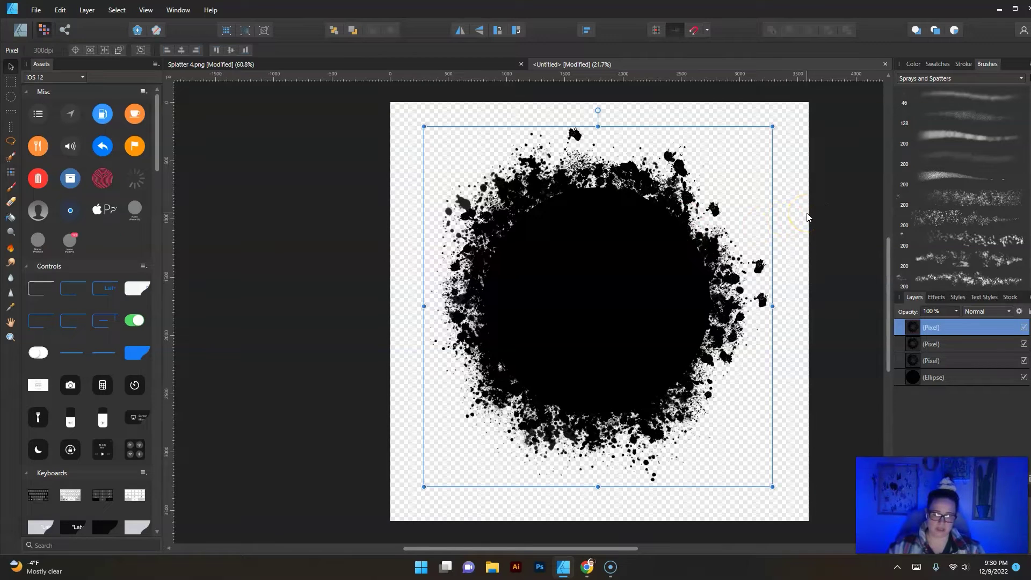
key(ctrl+j)
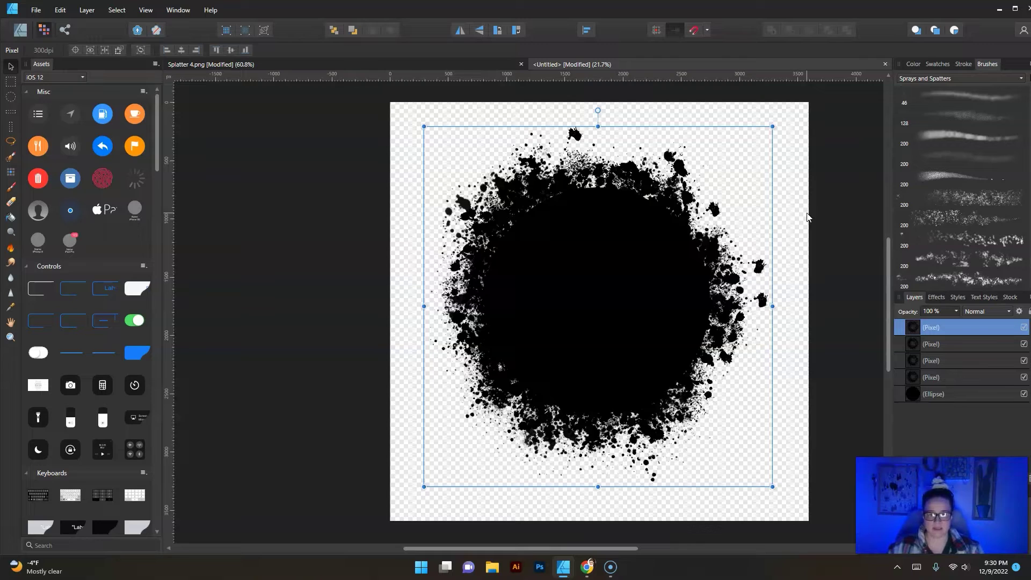
key(ctrl+j)
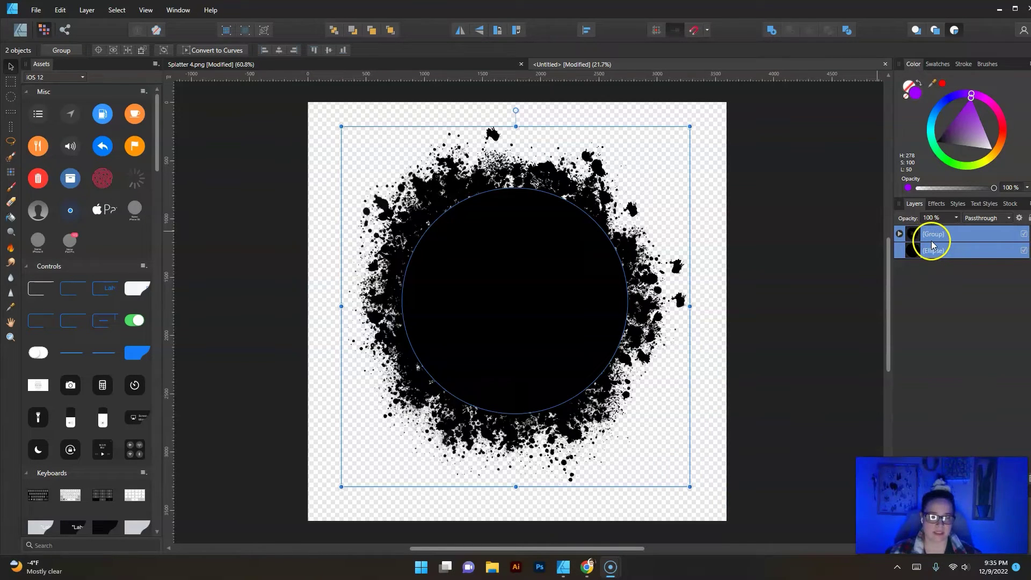
Give the splatter group and ellipse a deep purple Color Overlay effect, then deselect.
click(943, 208)
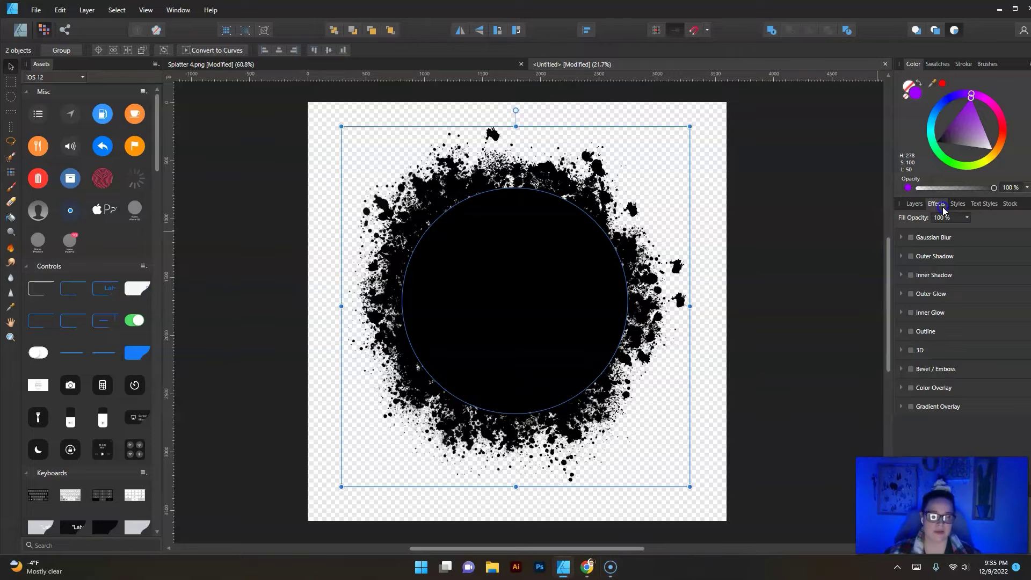
click(912, 388)
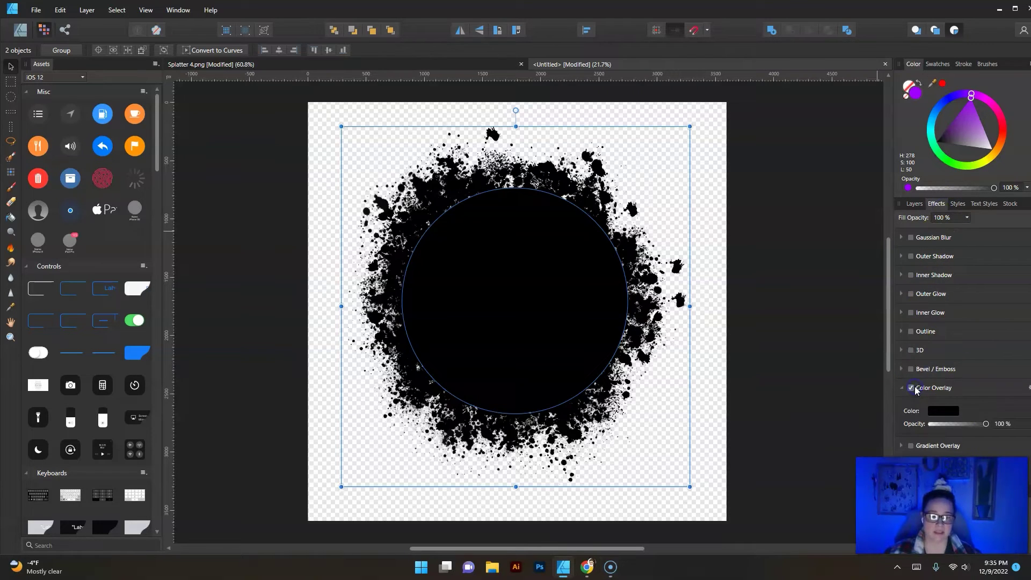
click(938, 410)
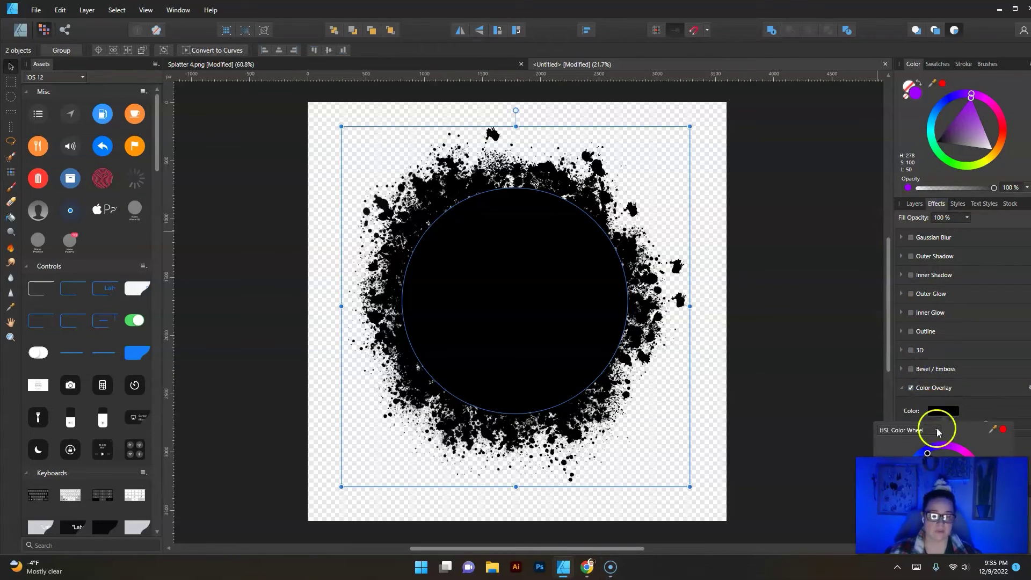
click(949, 450)
mouse_move(949, 452)
mouse_down()
mouse_move(965, 453)
mouse_move(984, 483)
mouse_move(952, 526)
mouse_move(925, 521)
mouse_move(905, 490)
mouse_move(911, 464)
mouse_move(946, 446)
mouse_move(959, 483)
mouse_move(952, 449)
mouse_up()
click(587, 311)
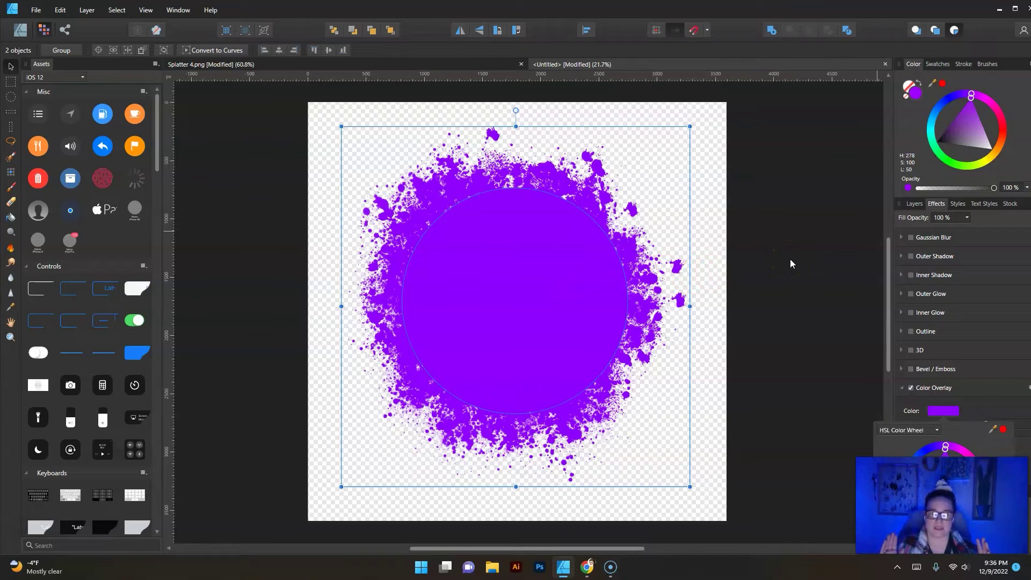
click(829, 478)
Return to the Layers panel and adjust the view of the black splatter disc.
click(914, 204)
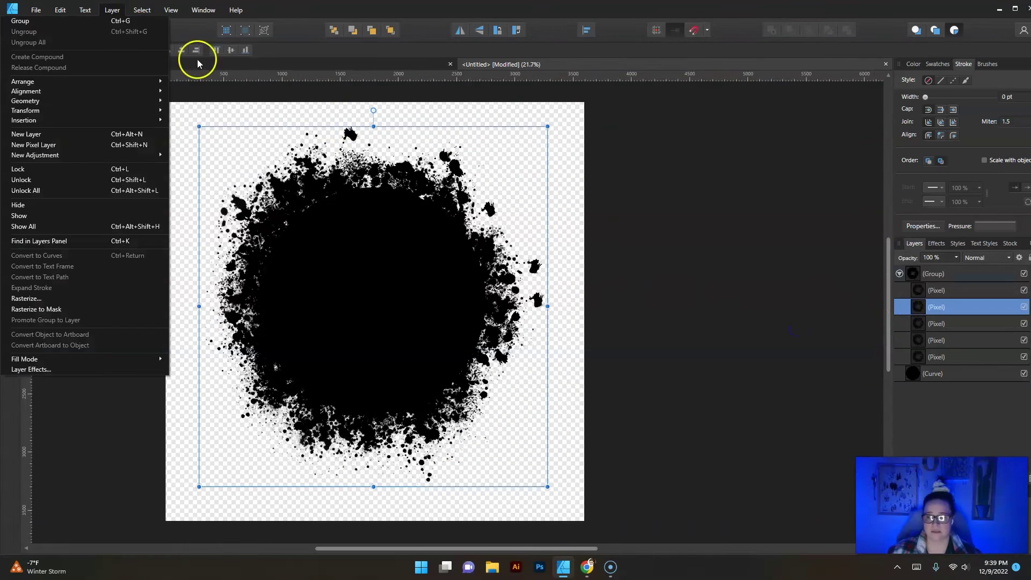
click(684, 263)
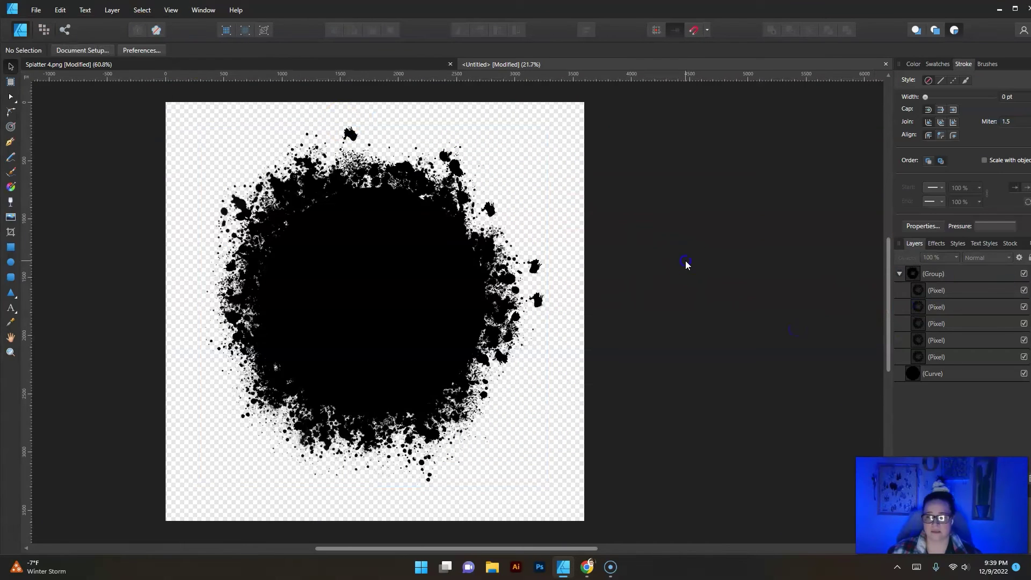
scroll(197, 250, left, 3)
click(424, 329)
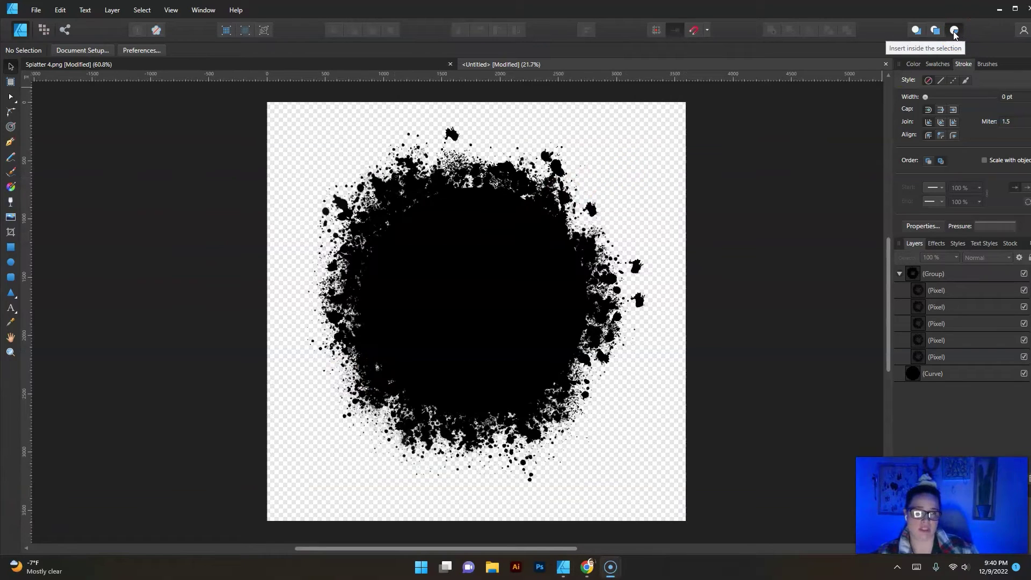
Check the Group's five Pixel splatter layers and select the top one.
click(937, 291)
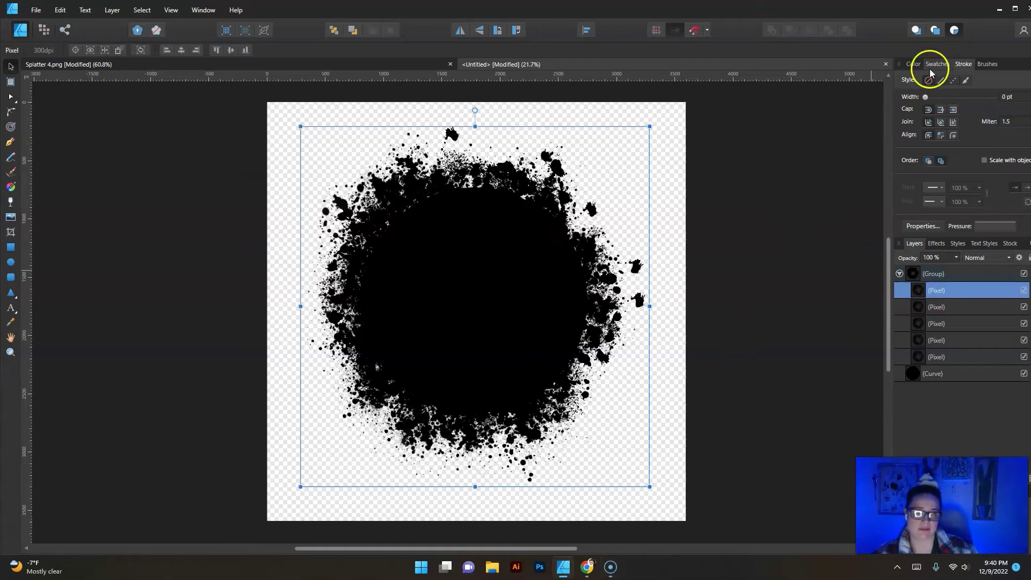
click(925, 308)
click(928, 325)
click(930, 342)
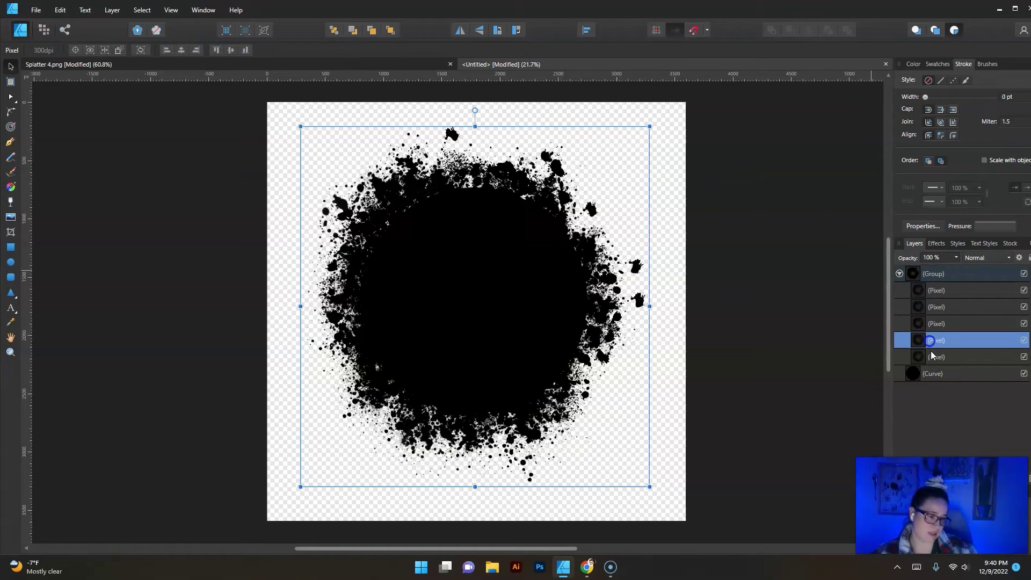
click(932, 357)
click(935, 295)
click(930, 293)
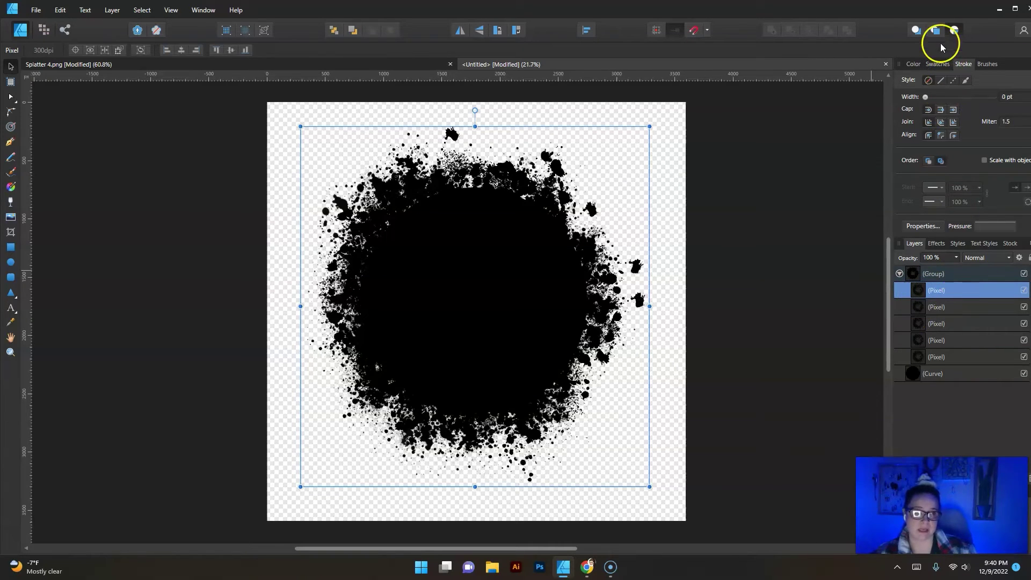
Place pexels-kevin-gamba-9695600 from Downloads, sized and shifted over the splatter inside the top Pixel layer.
click(36, 11)
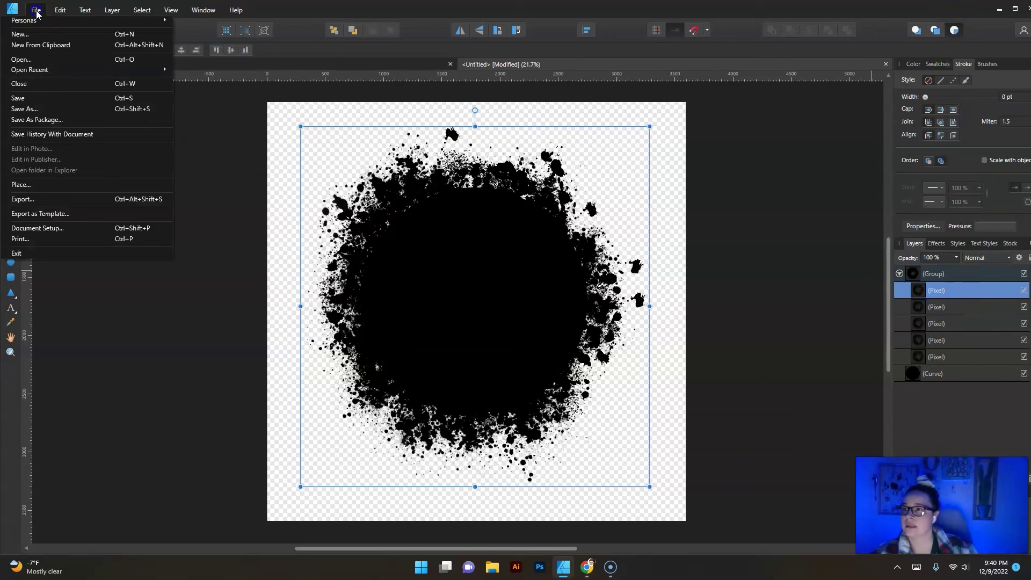
click(27, 183)
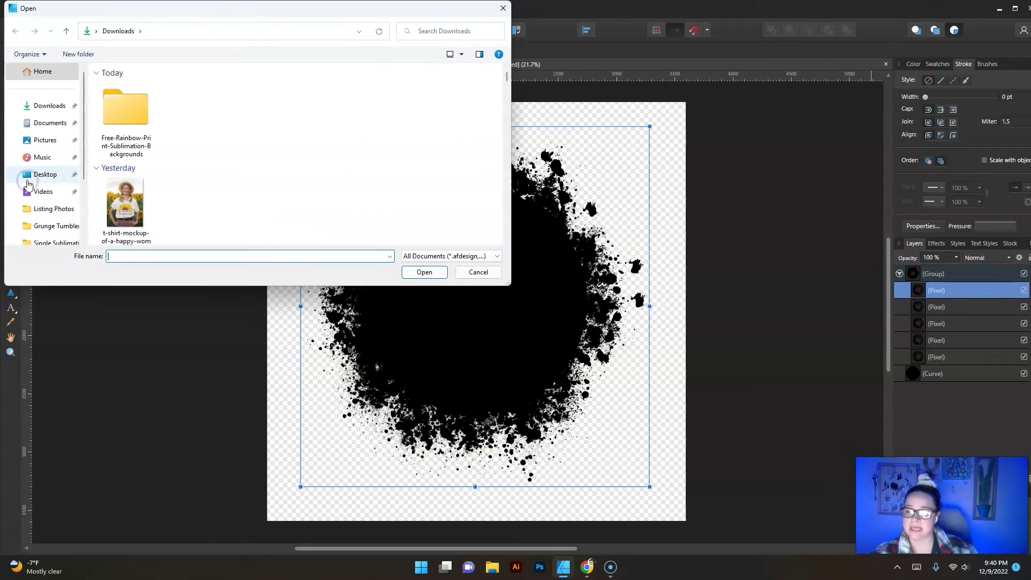
click(52, 111)
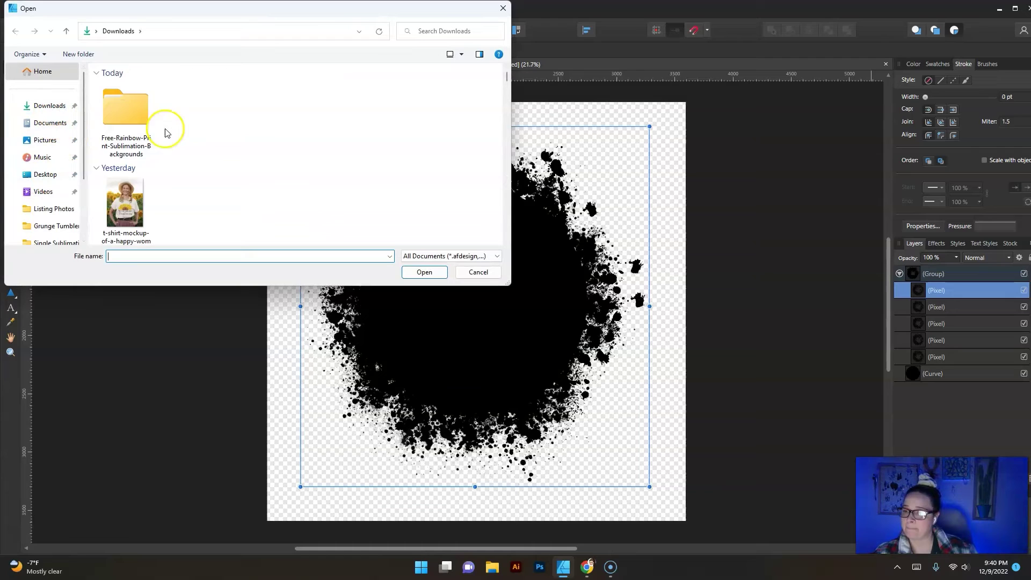
scroll(276, 183, down, 10)
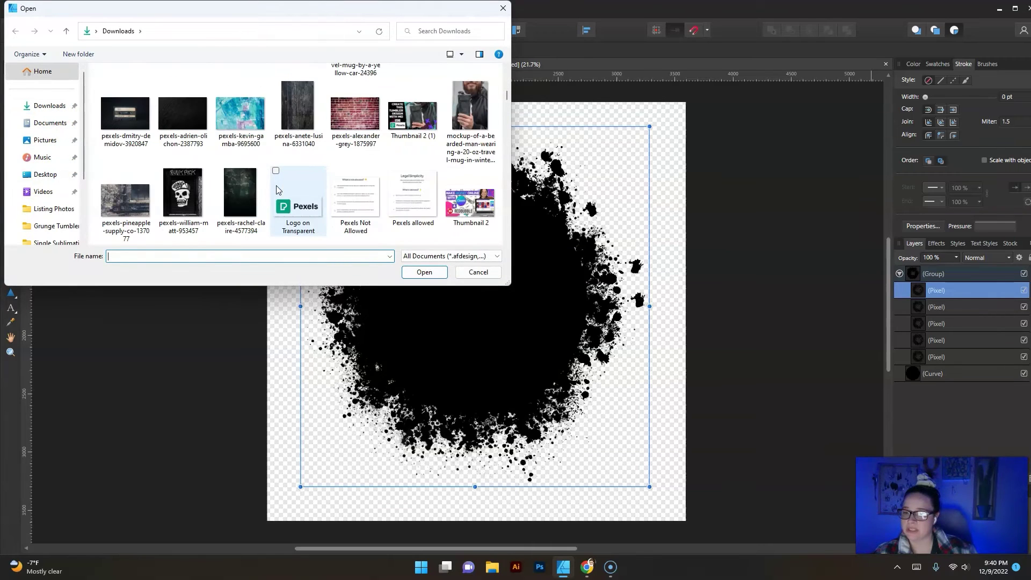
double_click(240, 113)
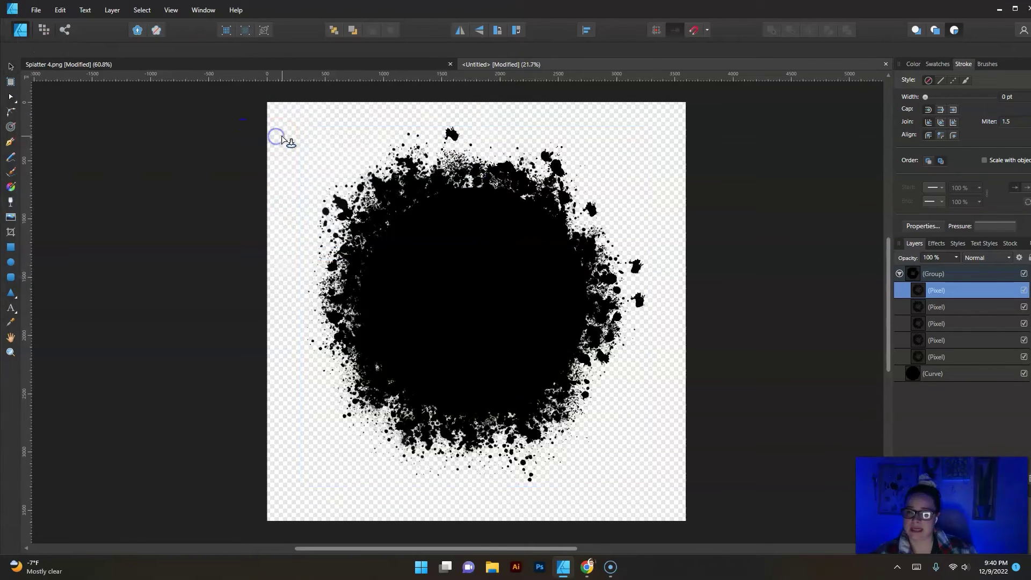
drag(278, 118, 818, 528)
drag(698, 430, 623, 417)
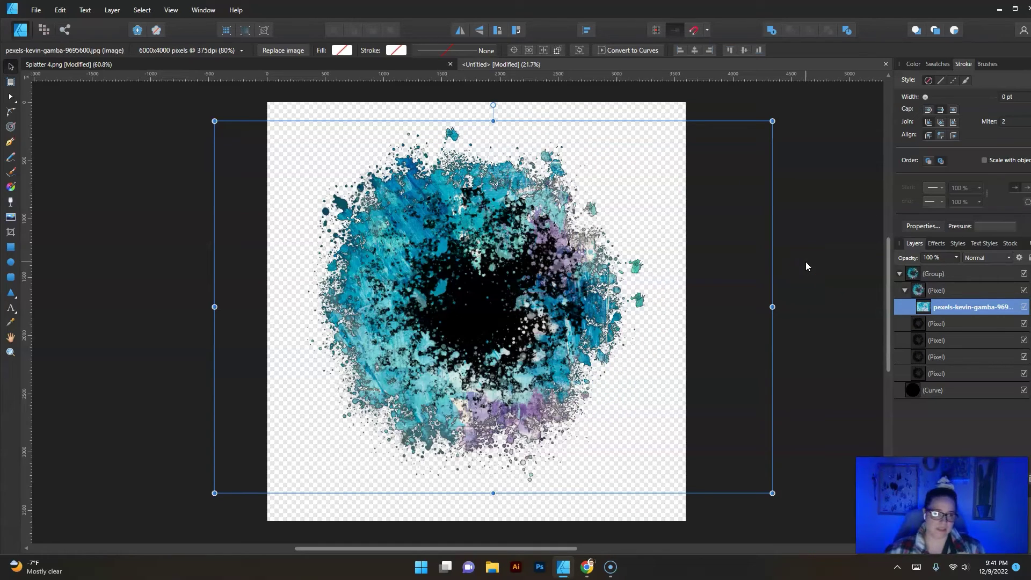
Paste the paint image inside each of the four remaining black splatter Pixel layers.
click(918, 327)
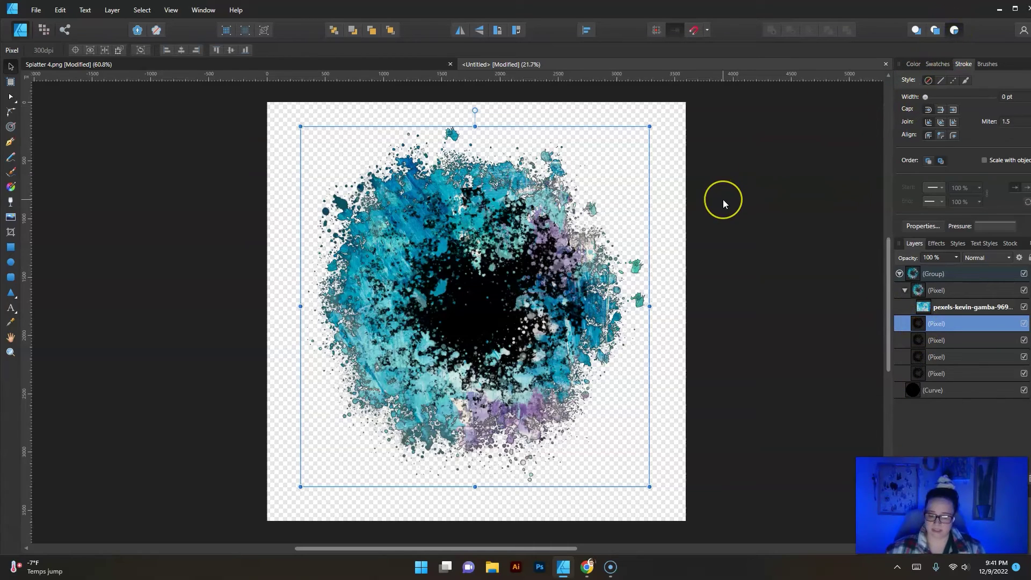
key(ctrl+v)
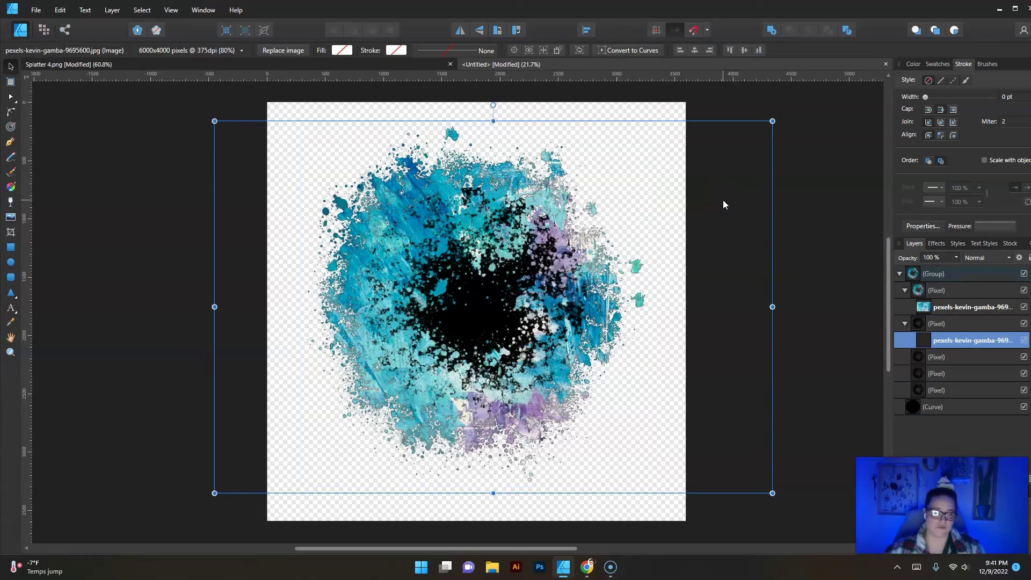
click(911, 359)
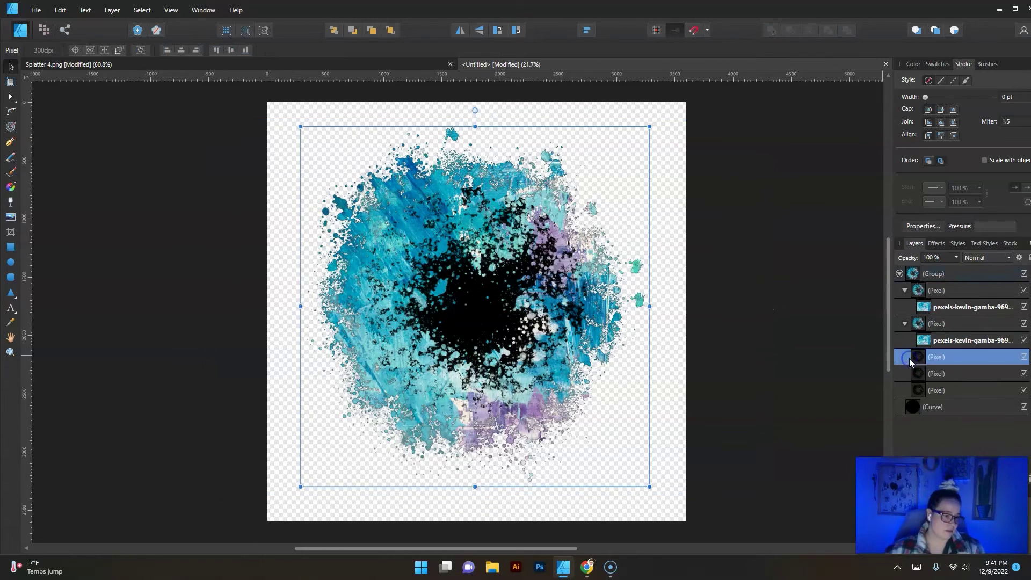
click(954, 30)
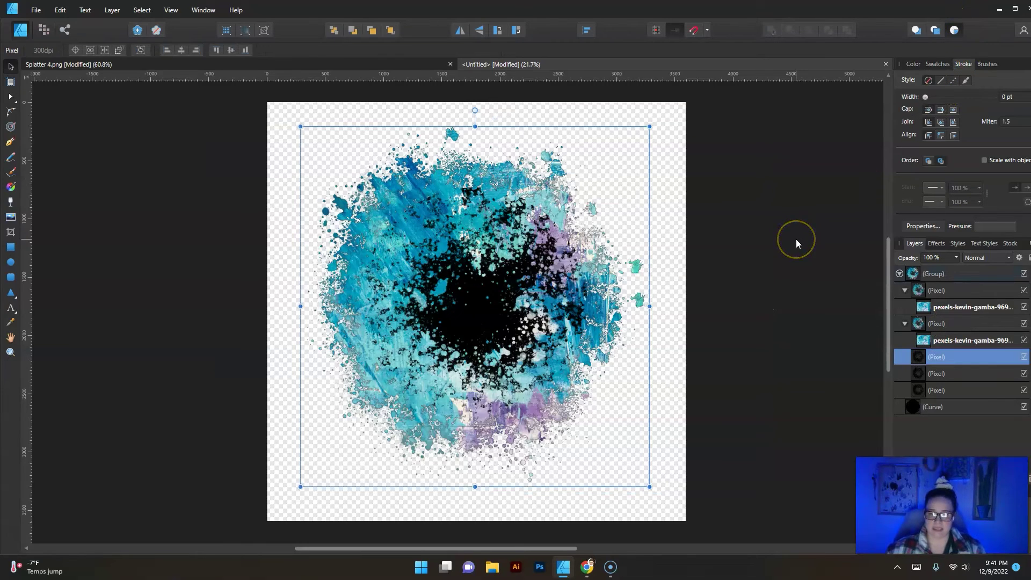
key(ctrl+v)
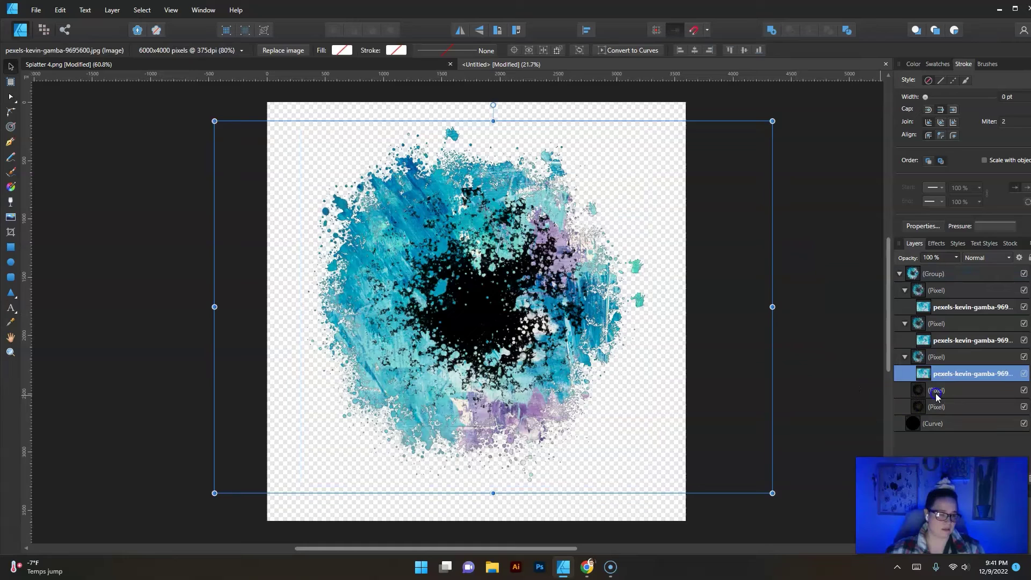
click(935, 391)
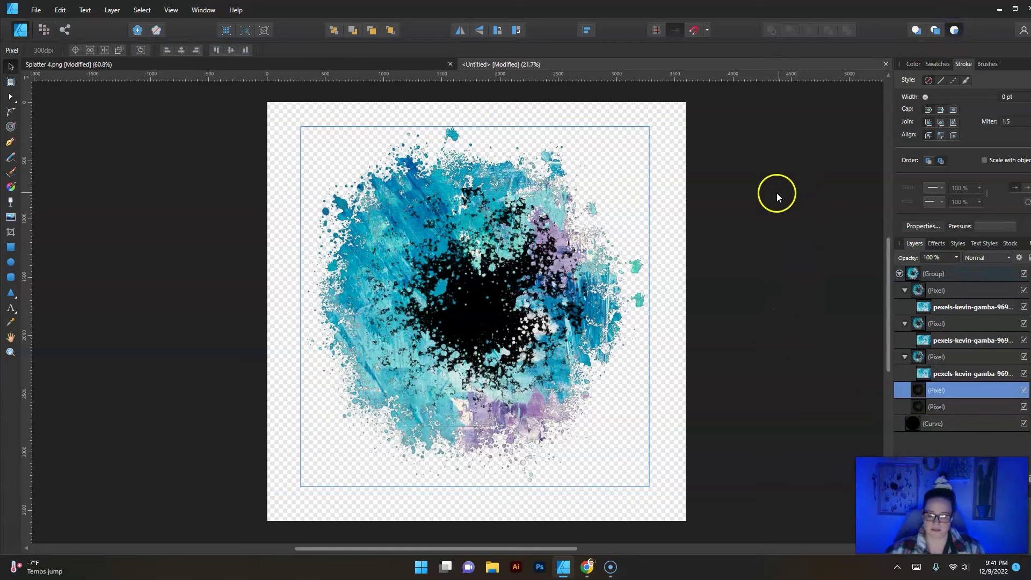
key(ctrl+v)
click(939, 423)
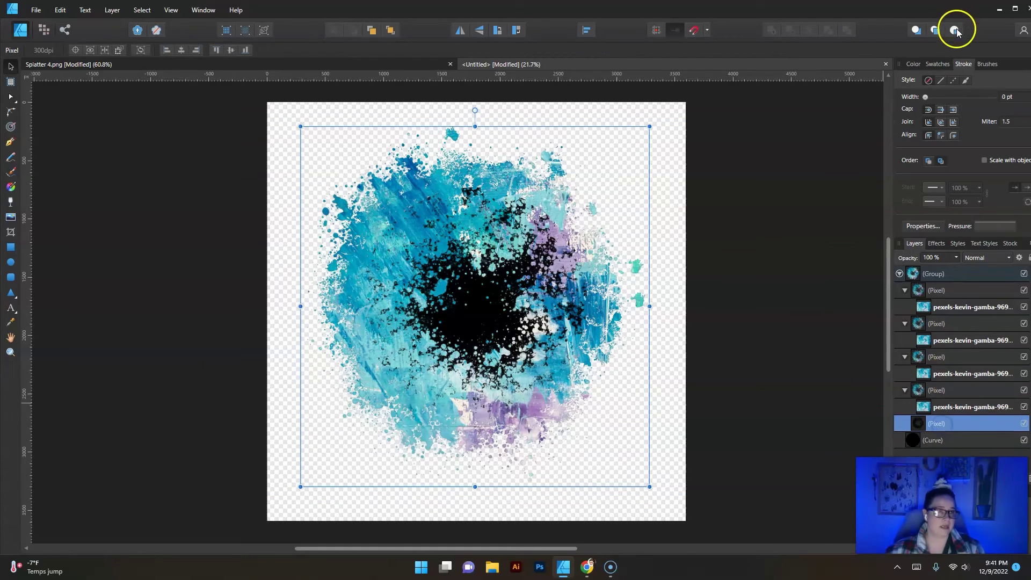
key(ctrl+v)
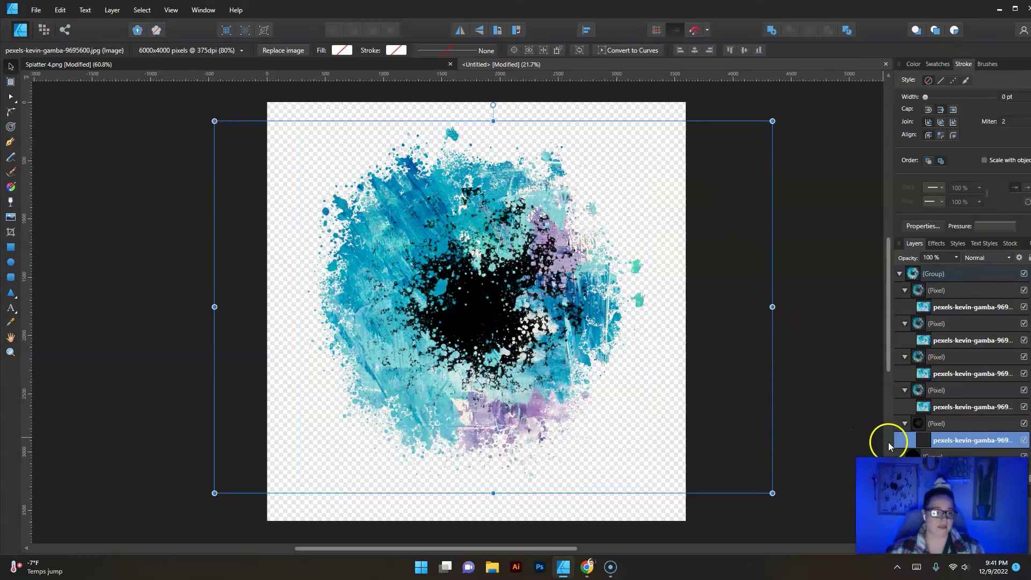
Paste the paint image inside the base Curve circle, then deselect to view the result.
click(908, 456)
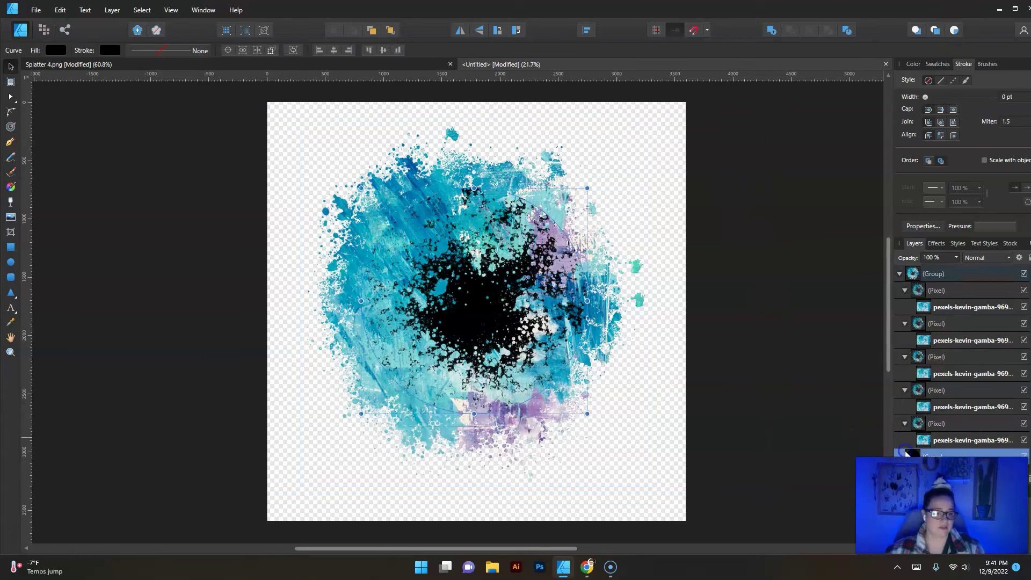
click(953, 30)
key(ctrl+v)
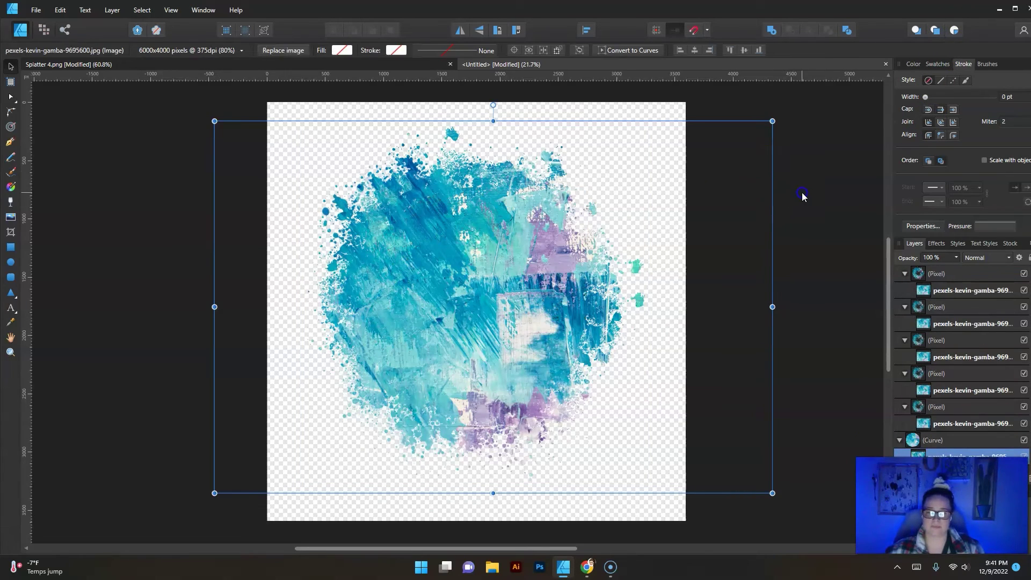
click(803, 197)
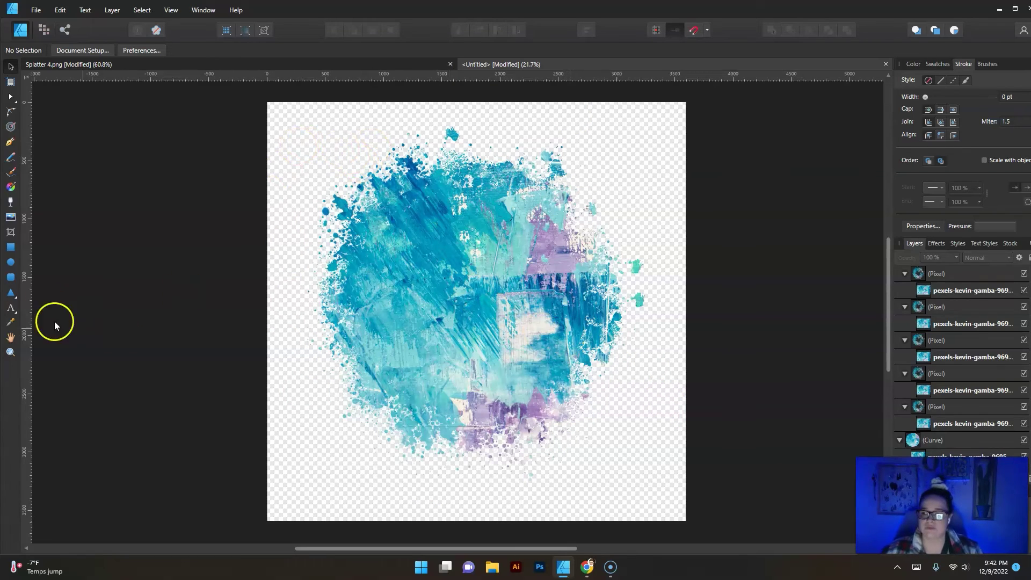
Draw a test purple rectangle, undo it, and deselect the splatter group with the Move tool.
click(11, 247)
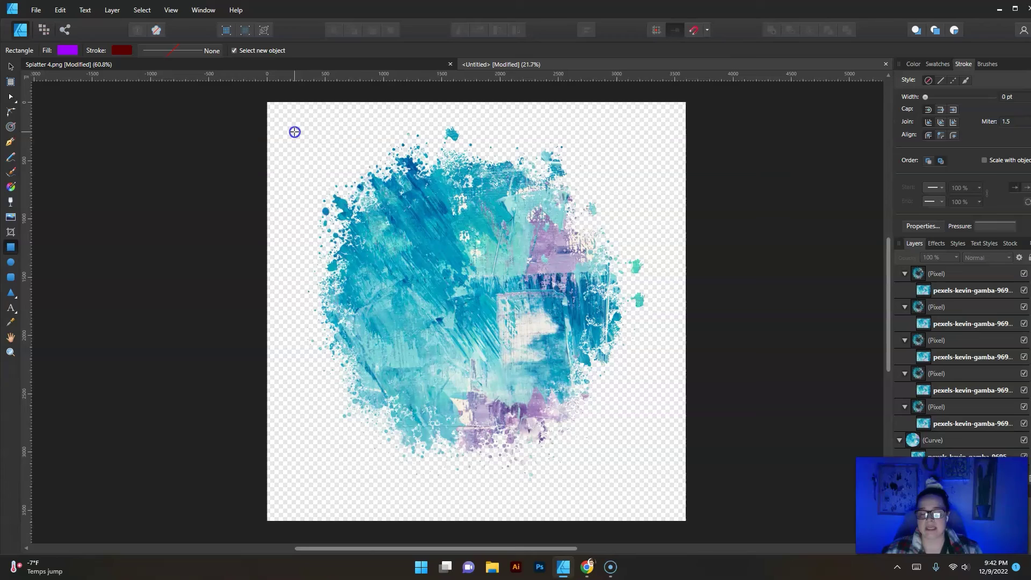
mouse_move(295, 131)
mouse_down()
mouse_move(410, 285)
mouse_move(454, 297)
mouse_up()
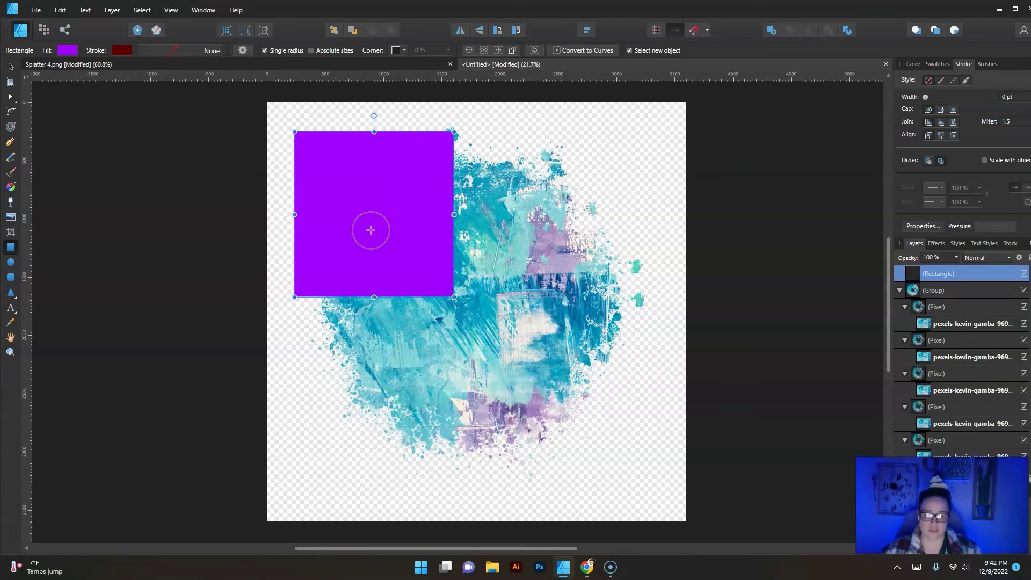
key(ctrl+z)
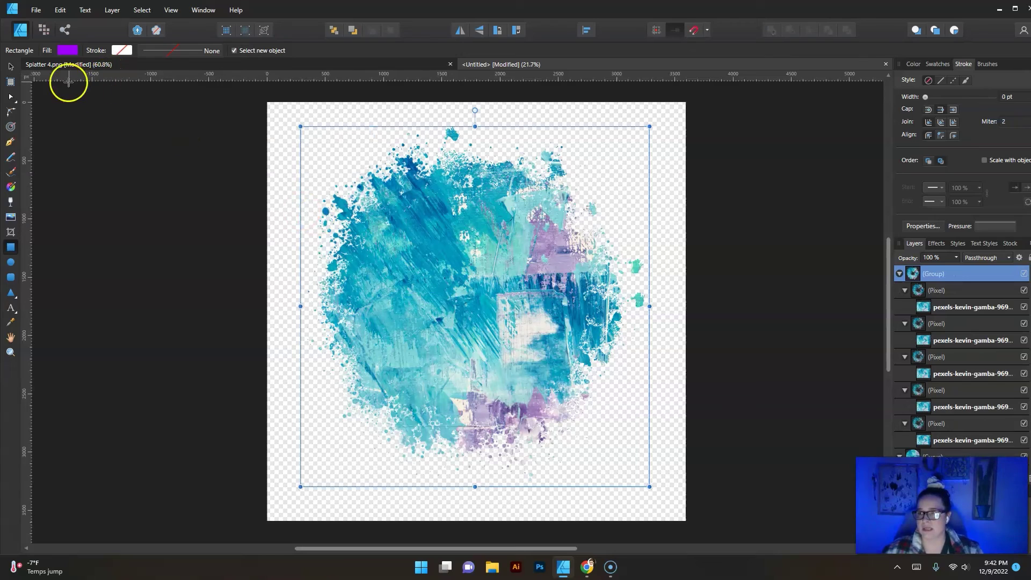
click(11, 67)
click(197, 281)
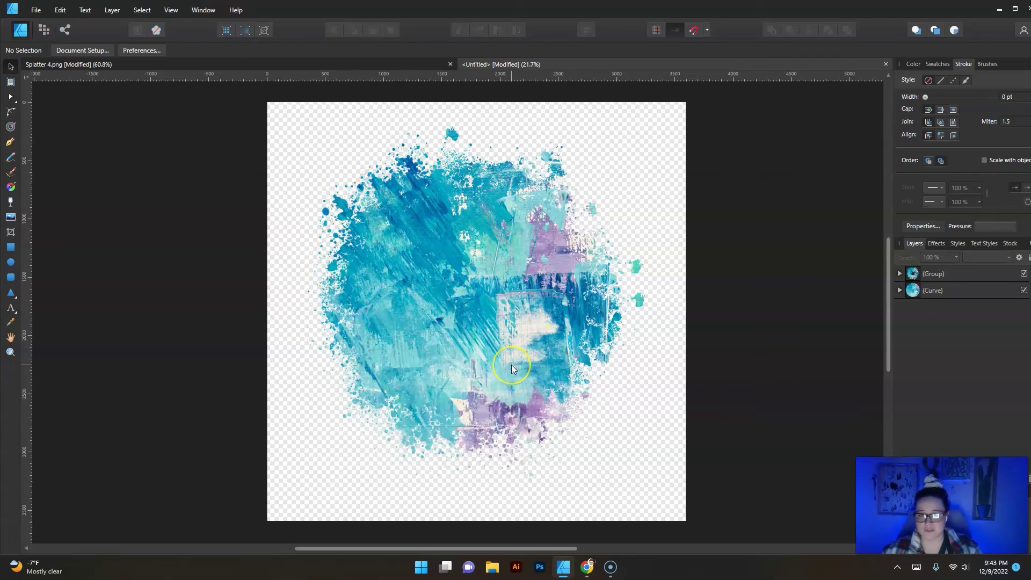
Switch to Splatter 4.png, then view the DesignBundles brick sublimation backgrounds page in Chrome.
click(167, 64)
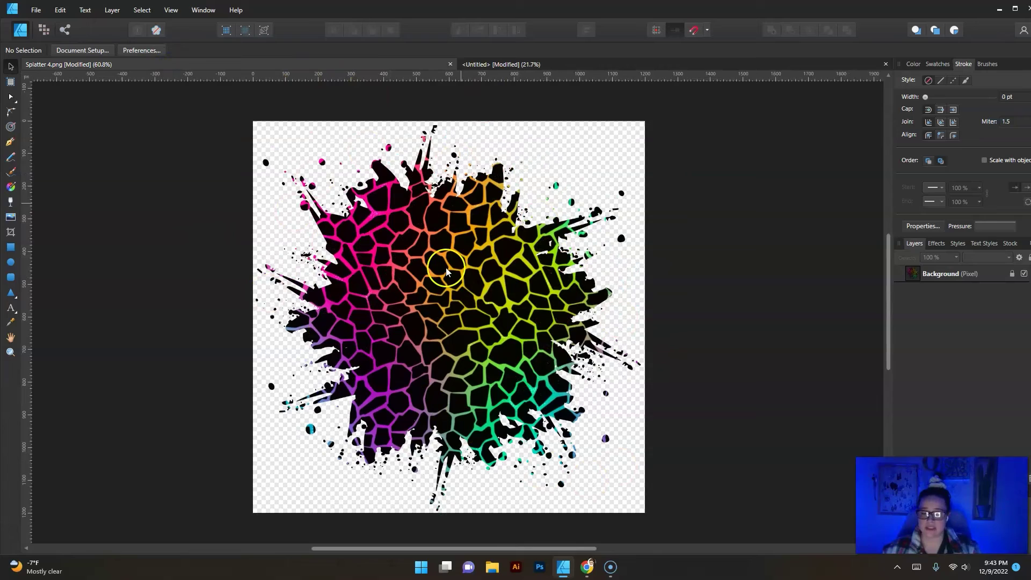
click(591, 573)
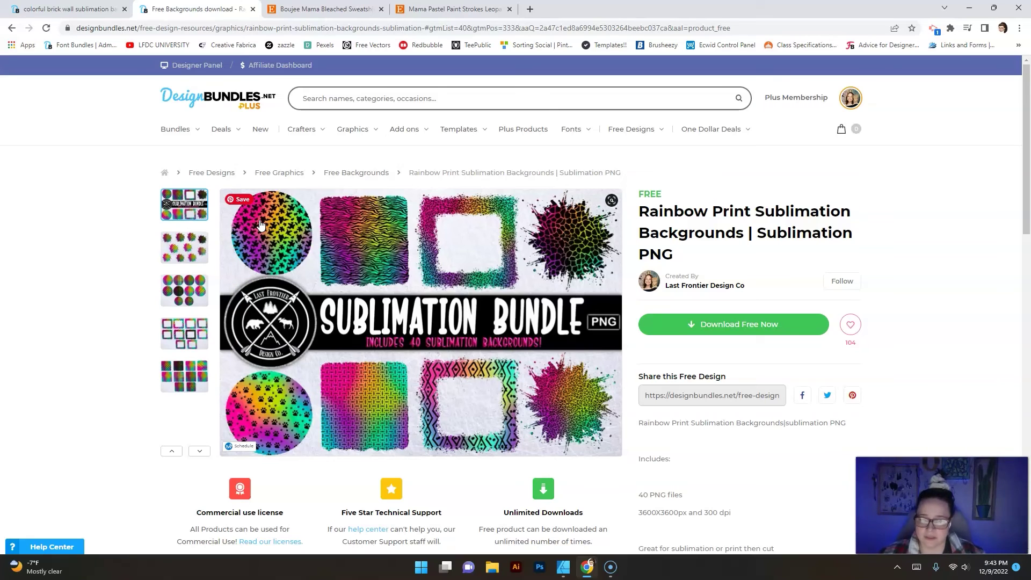
click(65, 9)
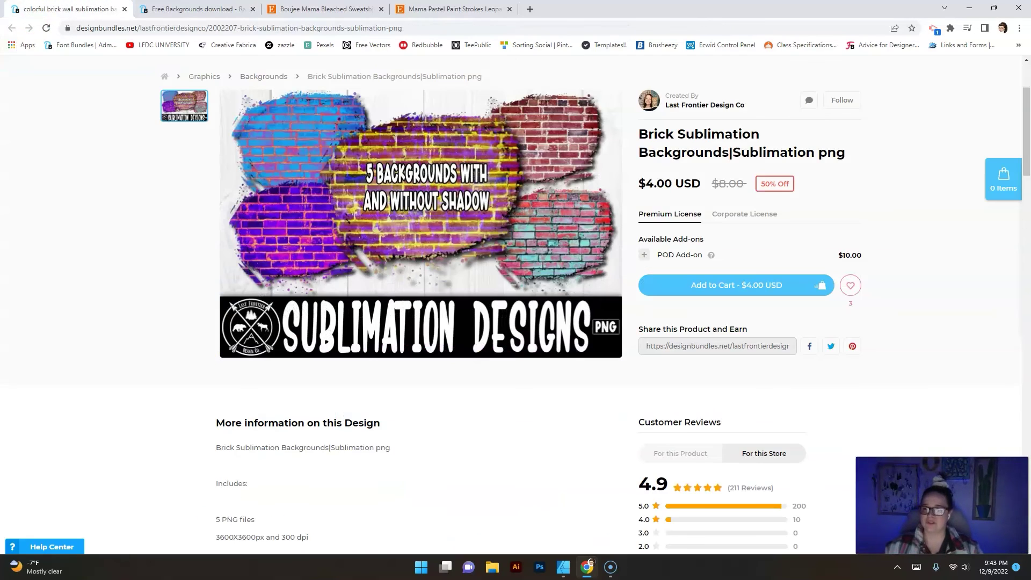
click(615, 572)
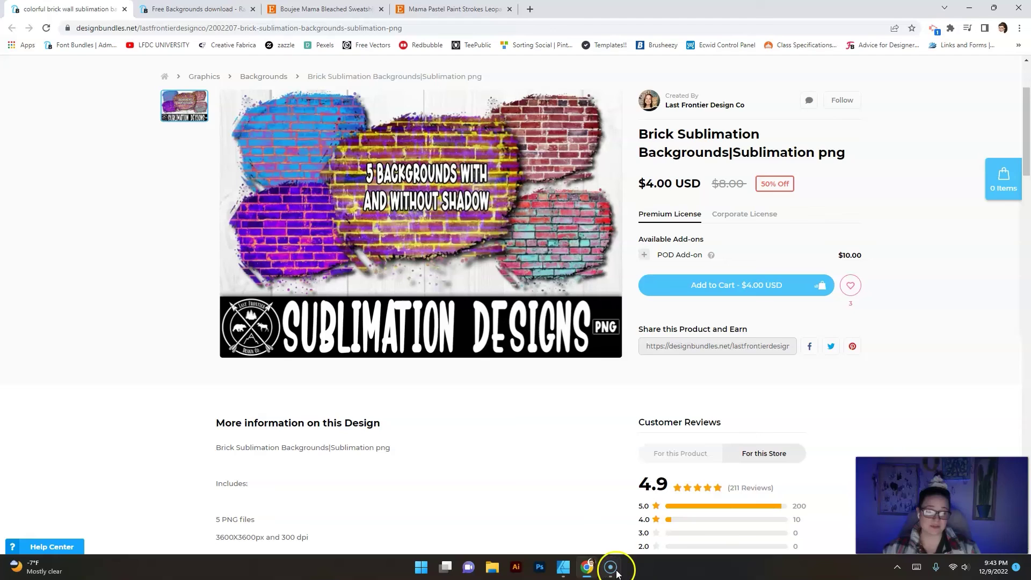
Bring Affinity Designer forward and show the Untitled document with the teal-and-purple splatter disc.
click(564, 567)
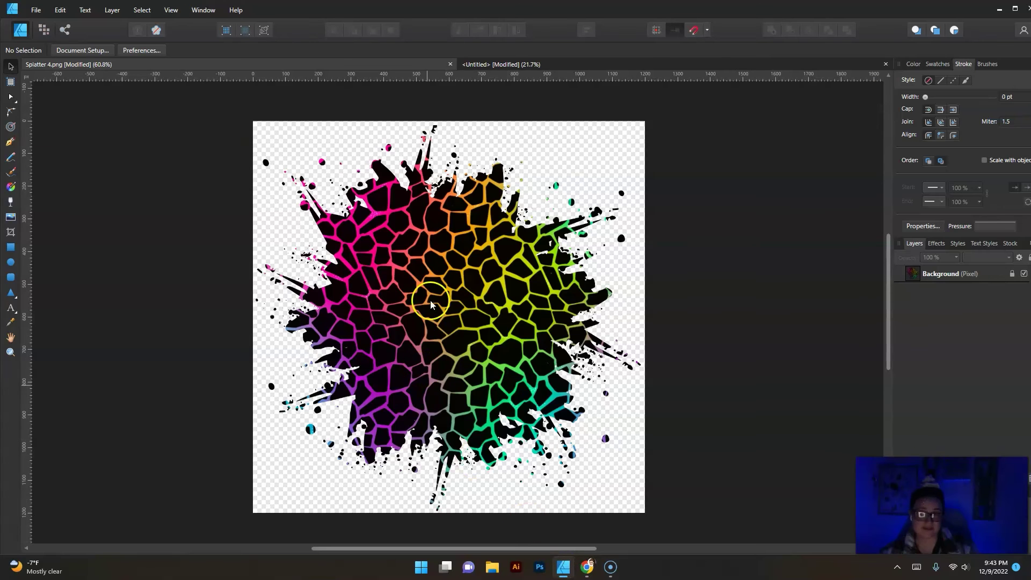
click(598, 66)
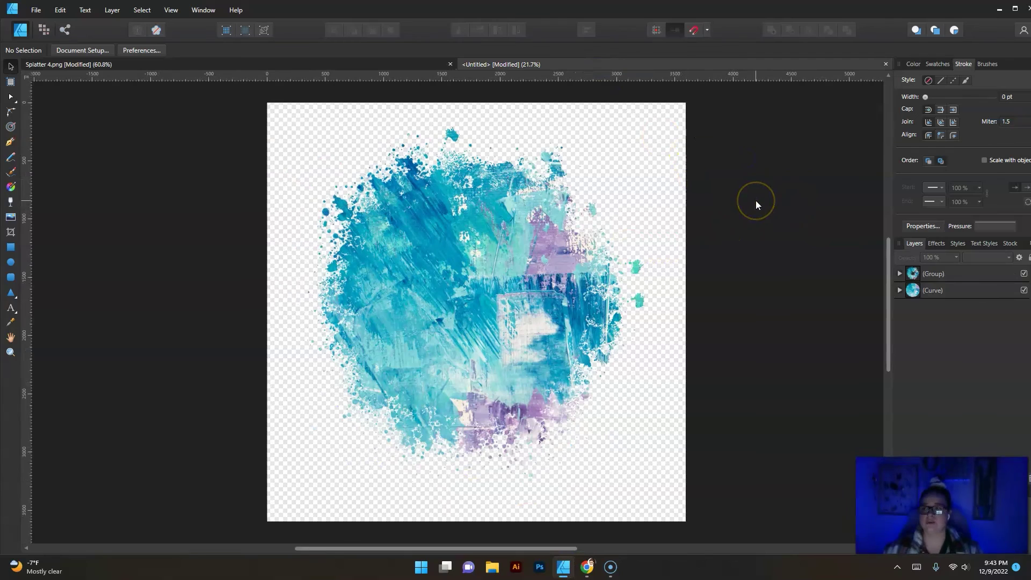